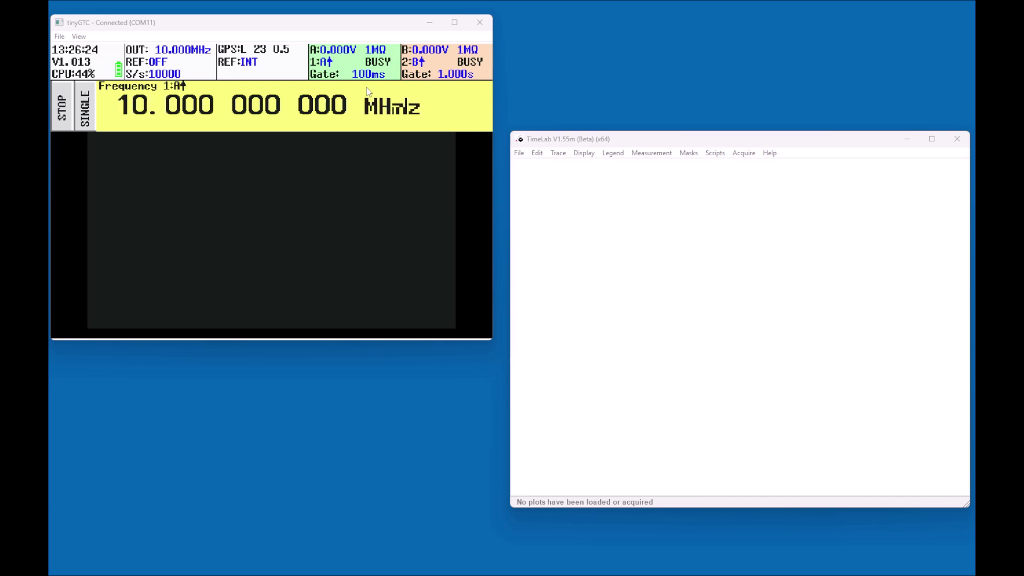
- Open the TimeLab setup for acquiring from a counter in talk-only mode and start monitoring the incoming data on COM6
click(665, 141)
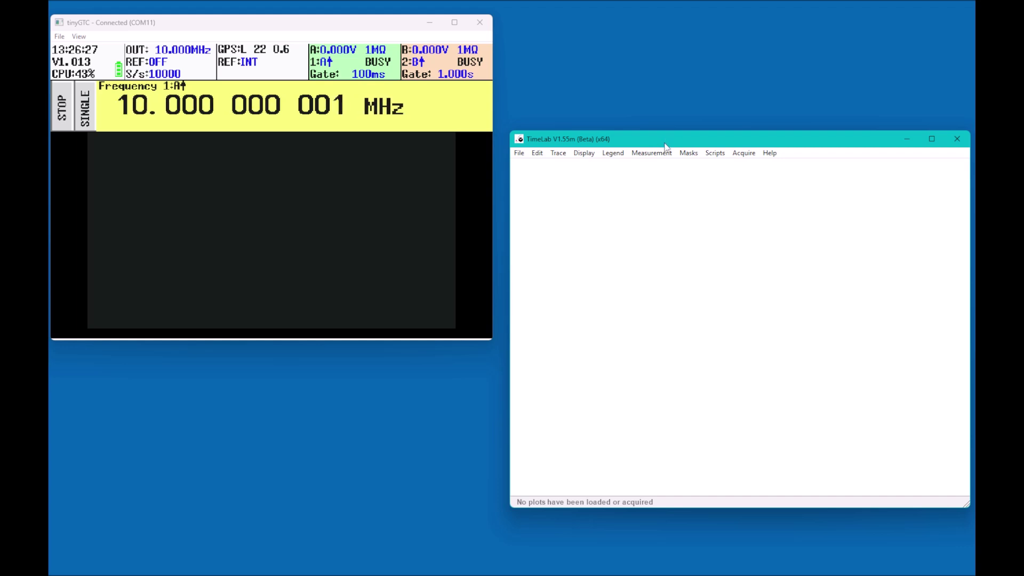
click(753, 157)
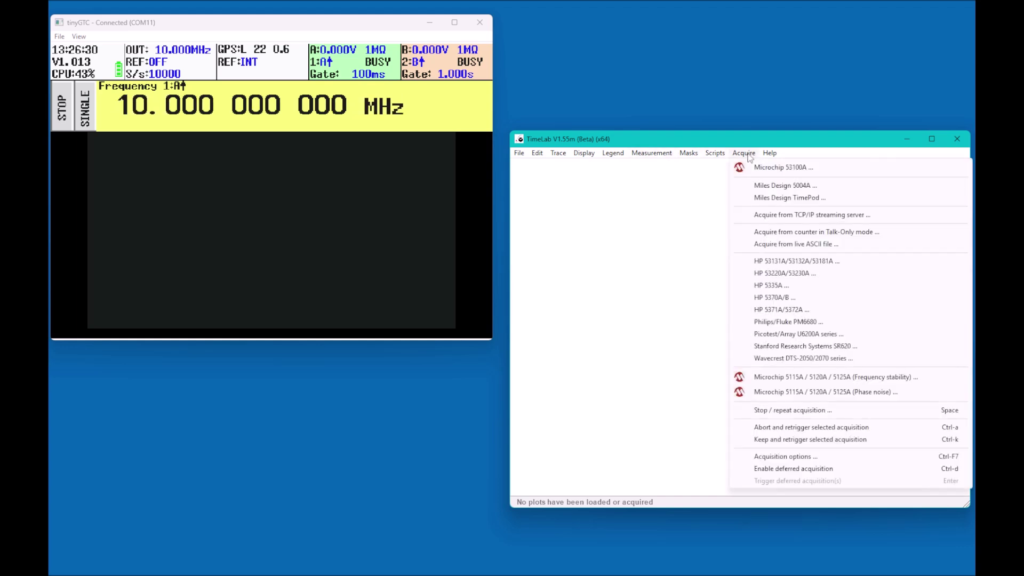
click(760, 232)
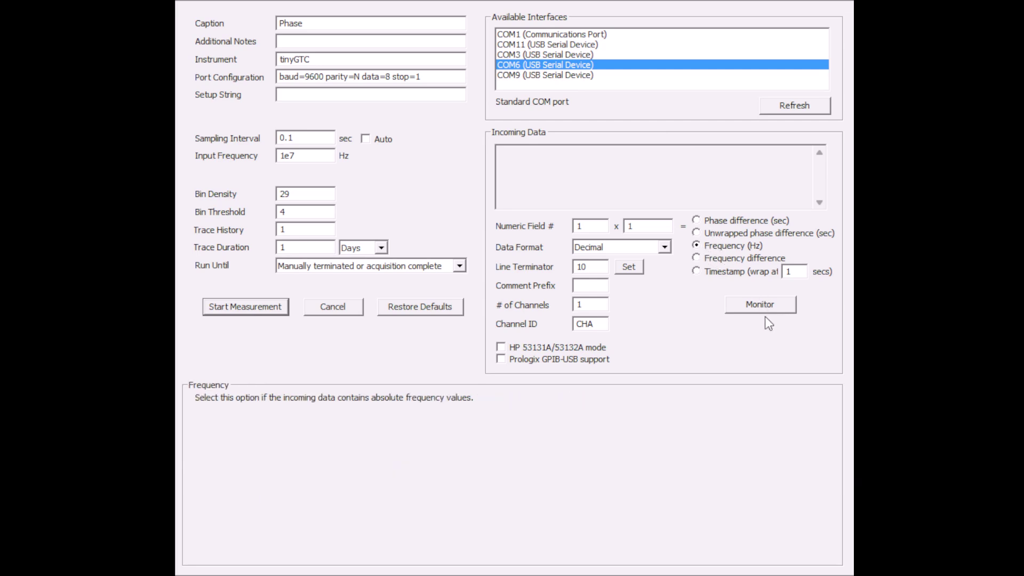
click(763, 303)
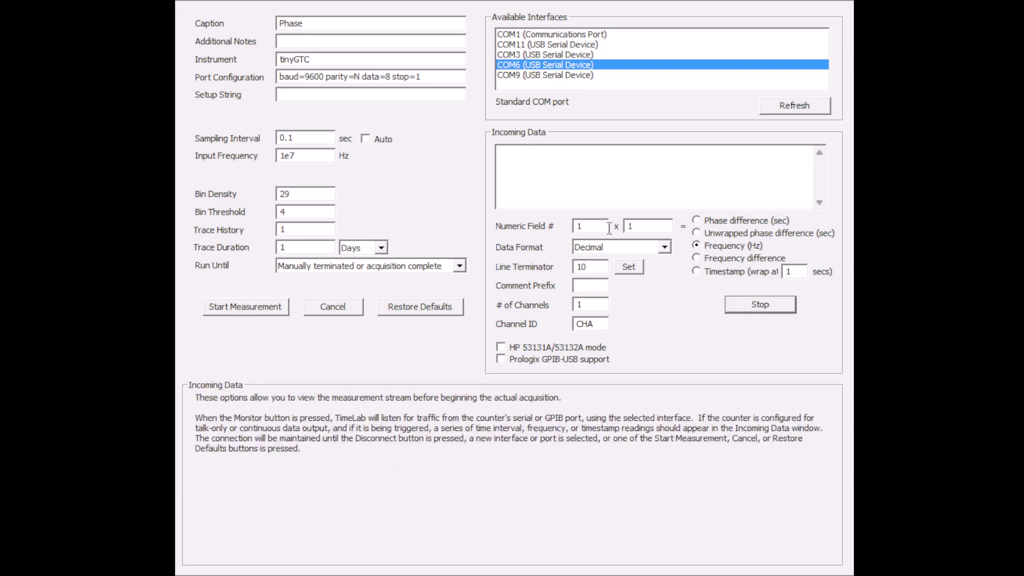
- Check the numeric field and sampling interval settings, and change the trace caption to Frequency
mouse_move(596, 227)
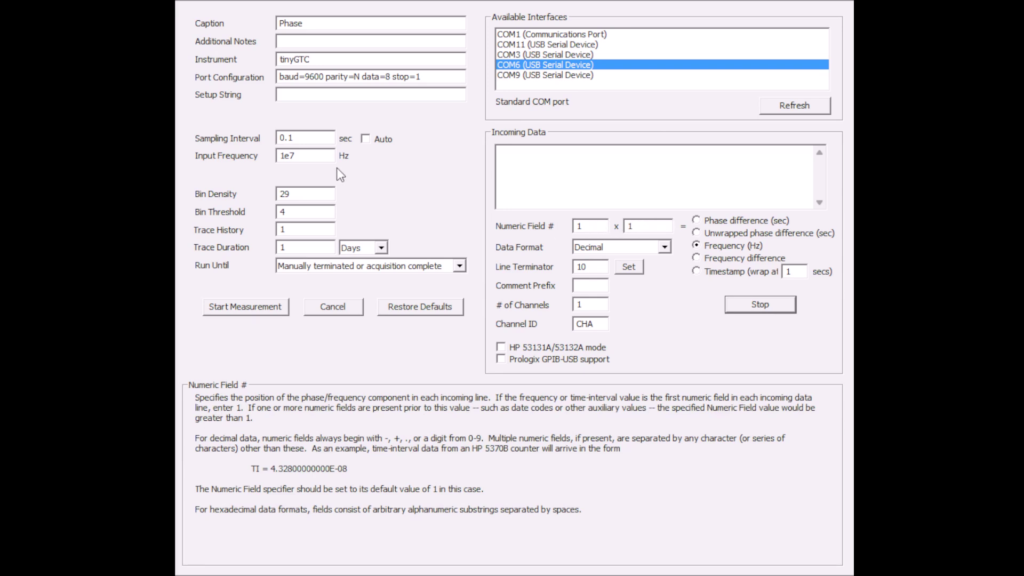
mouse_move(288, 138)
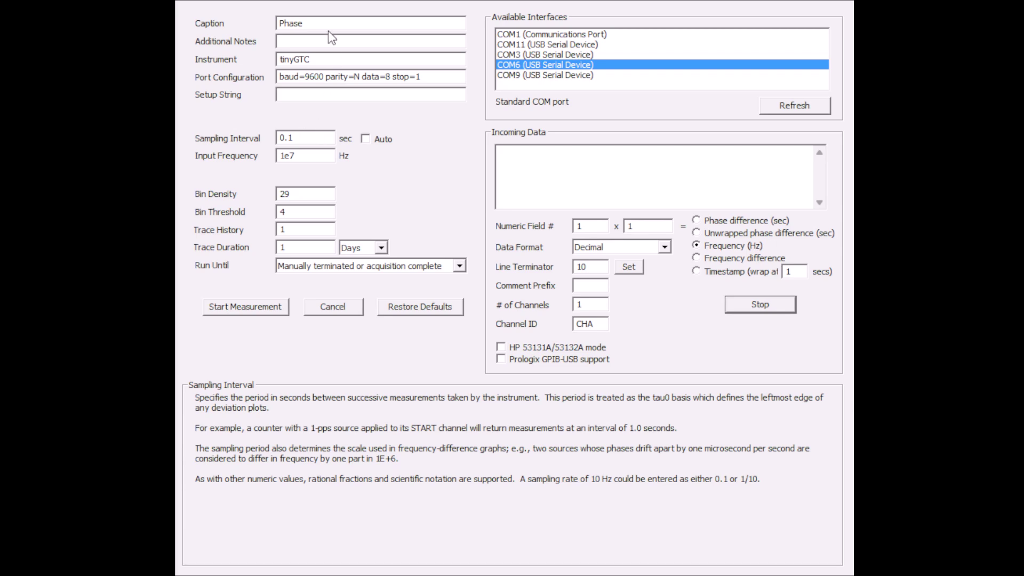
double_click(296, 24)
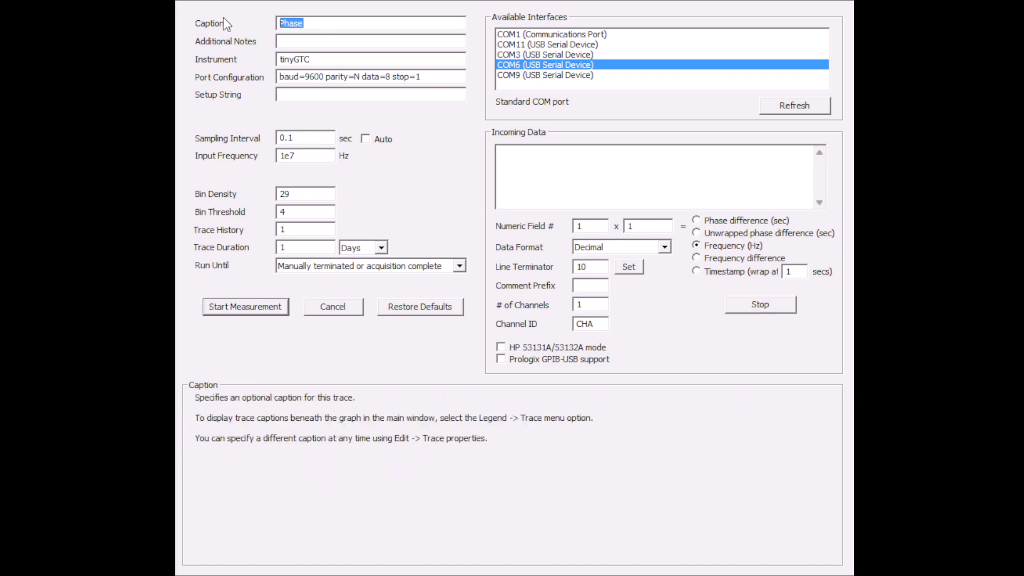
text(Frequency)
click(280, 41)
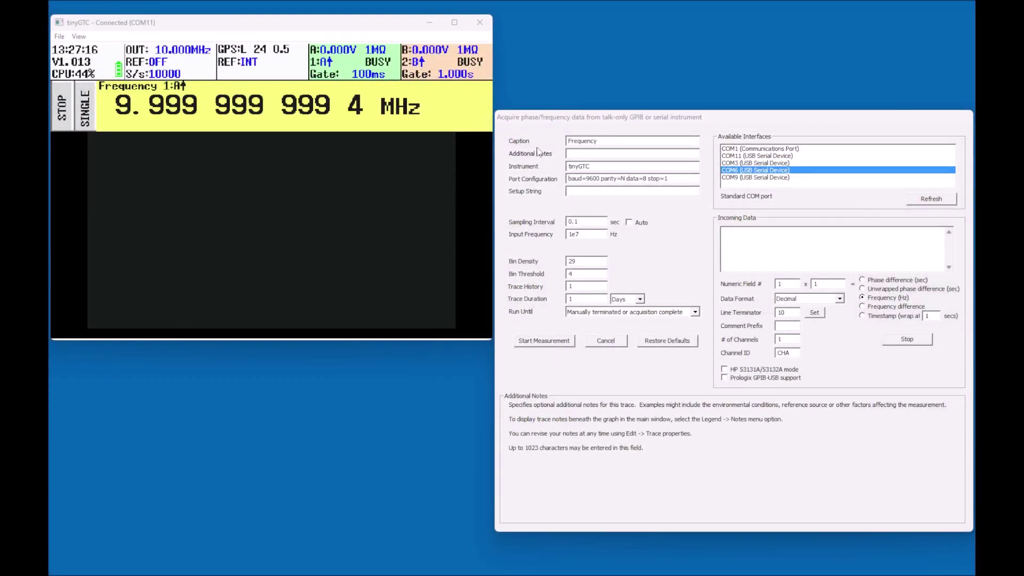
- Switch to the tinyGTC window and enable USB logging for the row 1 frequency measurement
click(421, 215)
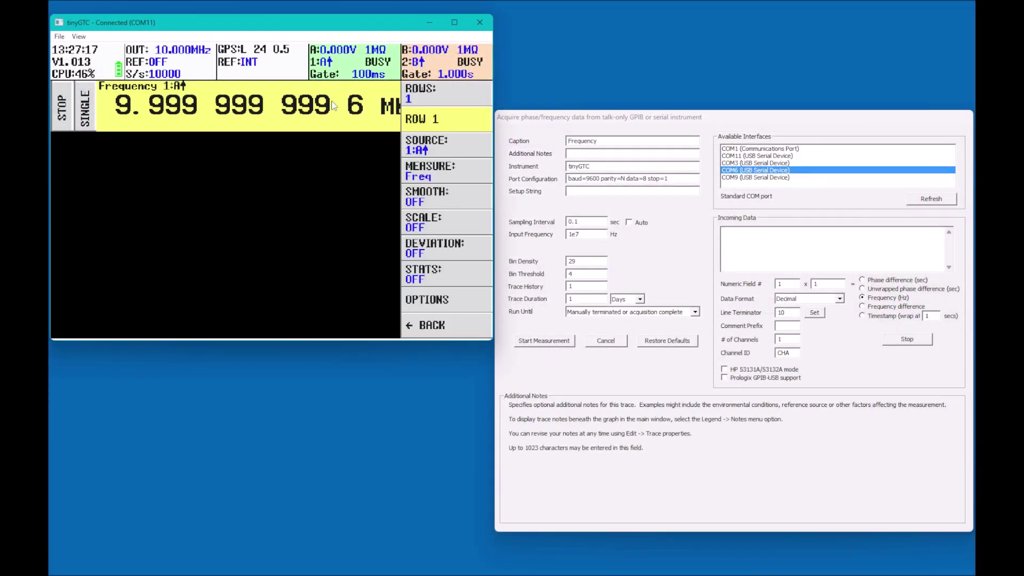
click(421, 302)
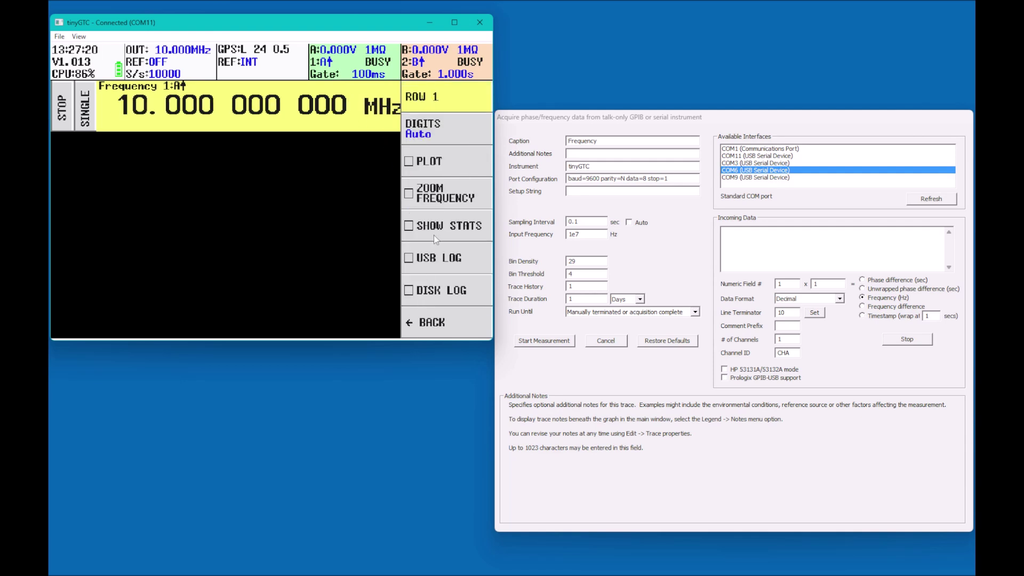
click(436, 260)
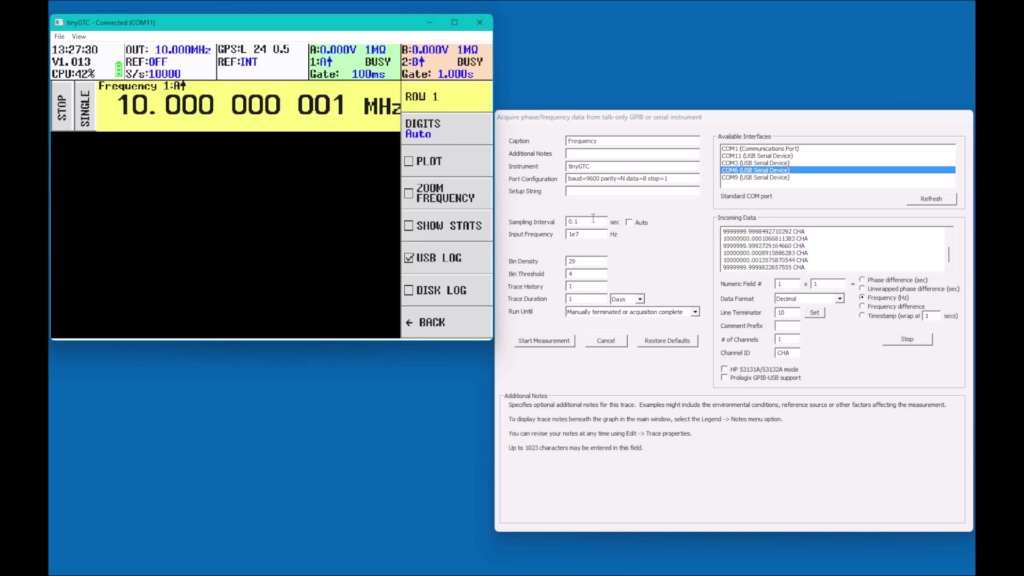
- Start the measurement in TimeLab and view the Frequency trace as frequency difference and as Allan deviation
click(561, 341)
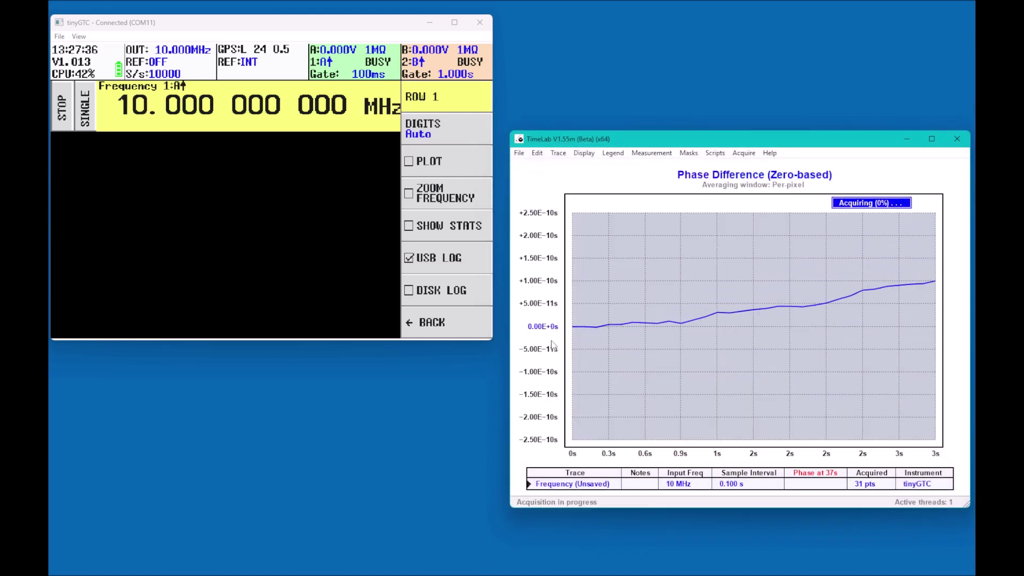
key(f)
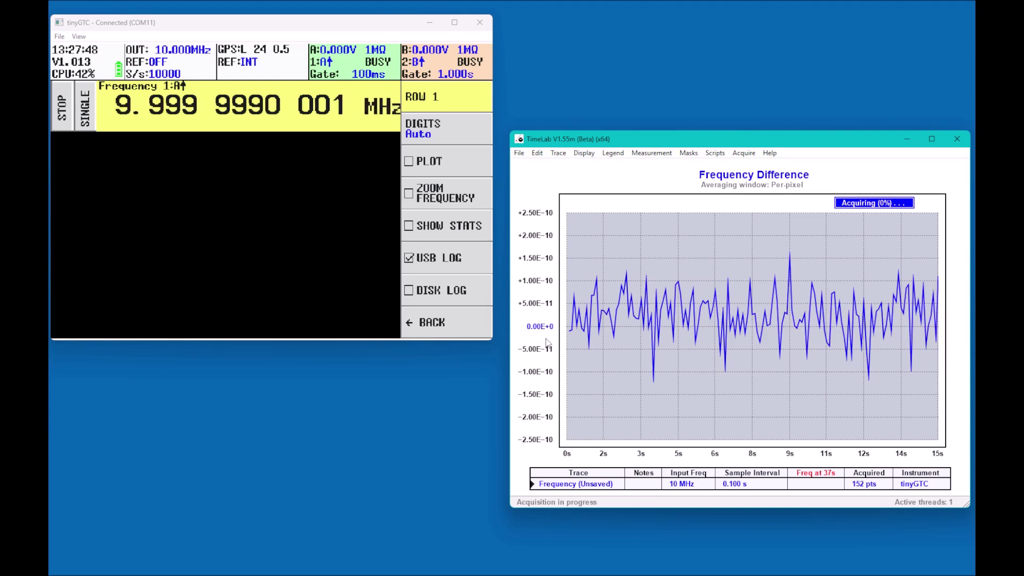
key(a)
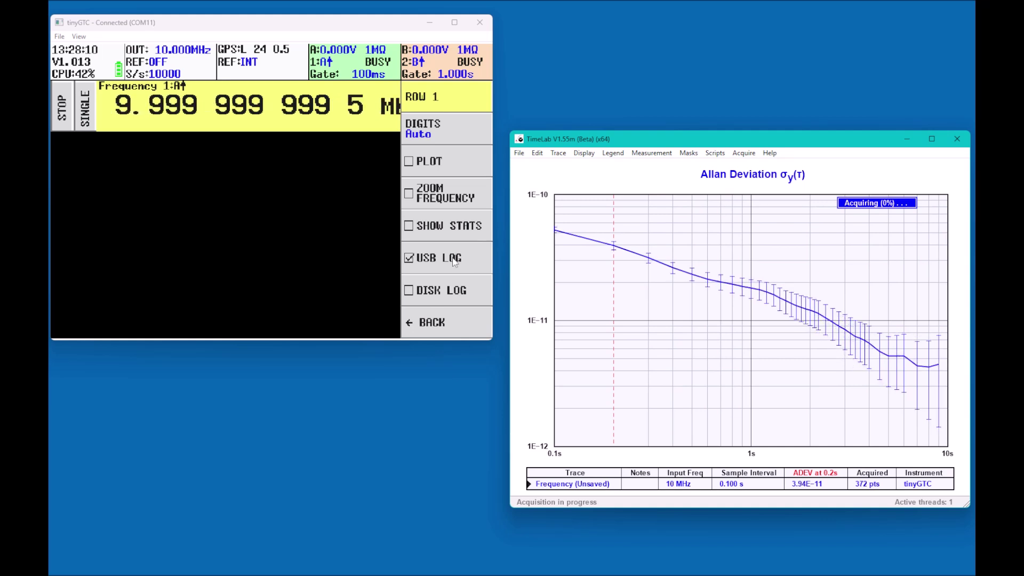
- Turn off USB logging in tinyGTC and view the TimeLab trace as frequency difference and as phase difference
click(454, 260)
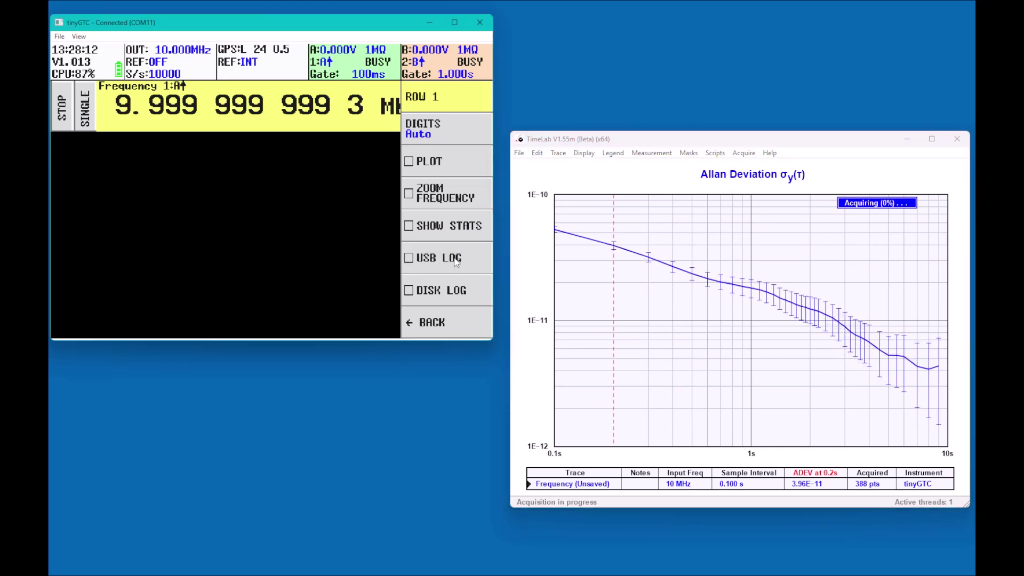
click(731, 299)
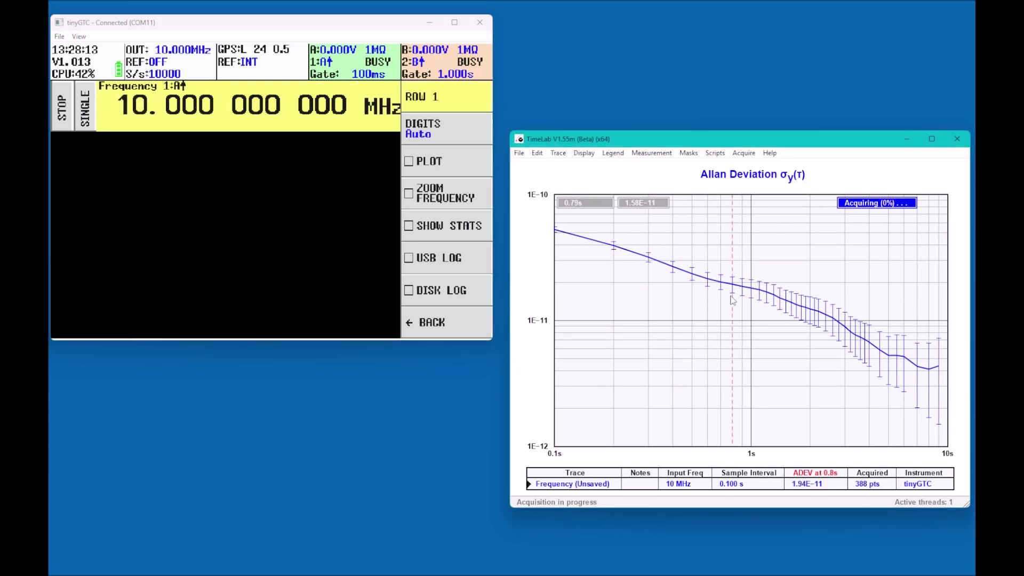
click(693, 303)
key(f)
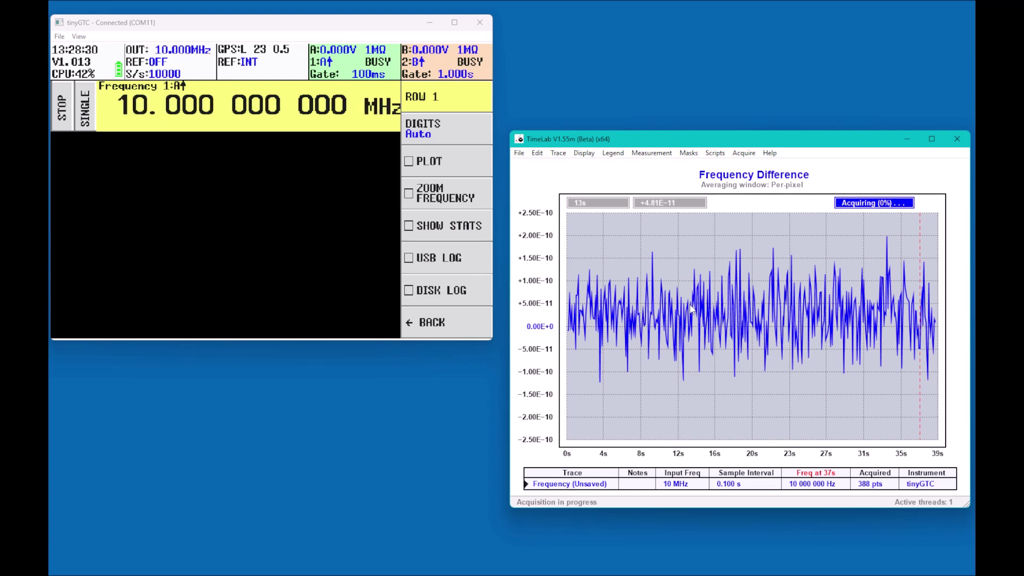
key(p)
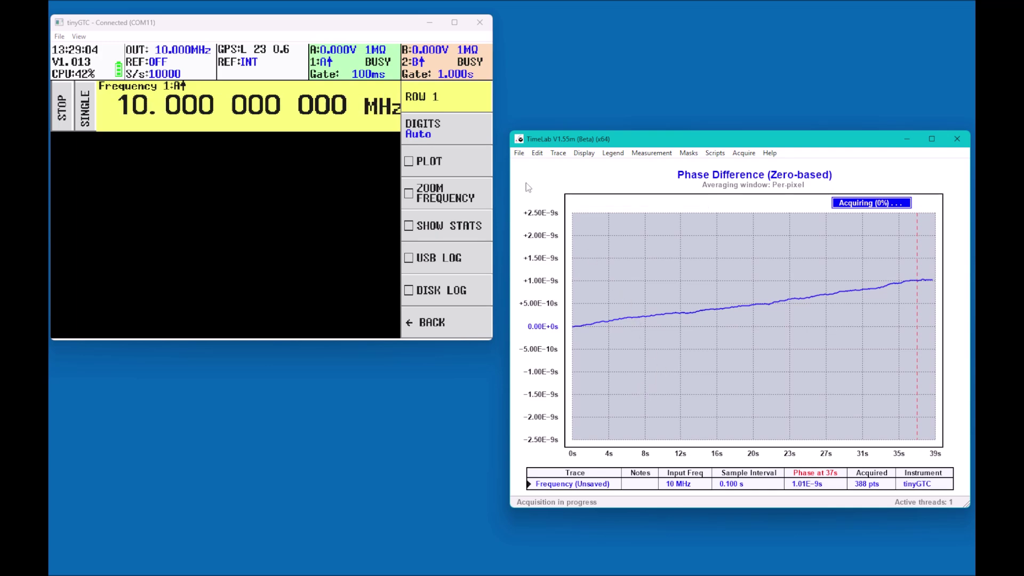
- Set the tinyGTC row 1 measurement to unwrapped phase against the NCO and close the settings
click(294, 99)
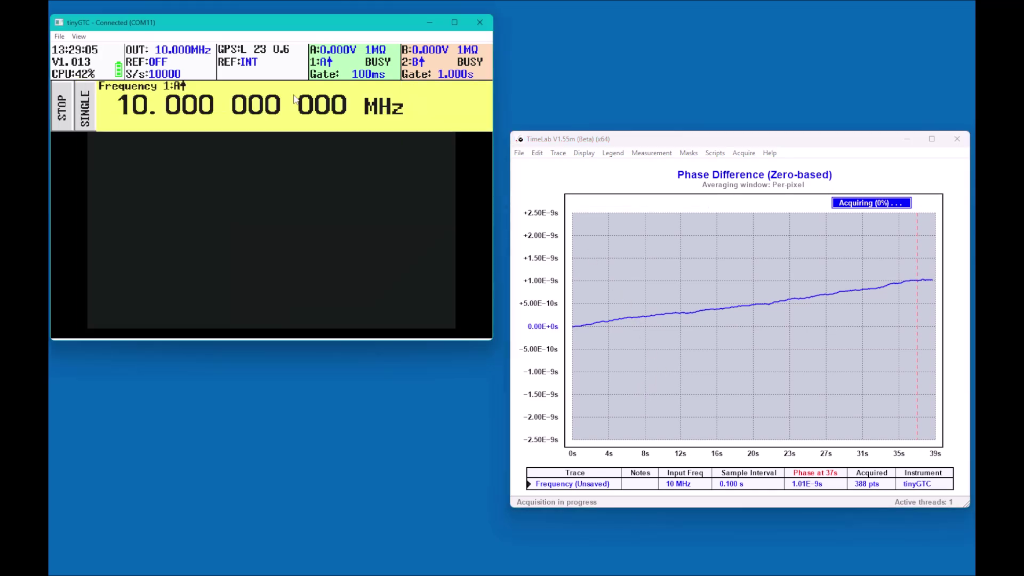
click(295, 99)
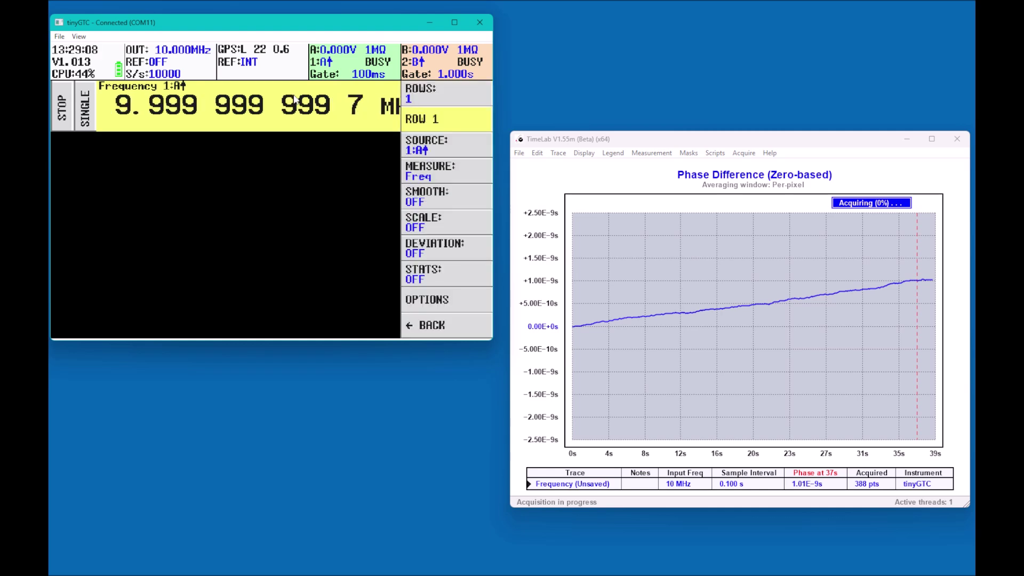
click(442, 172)
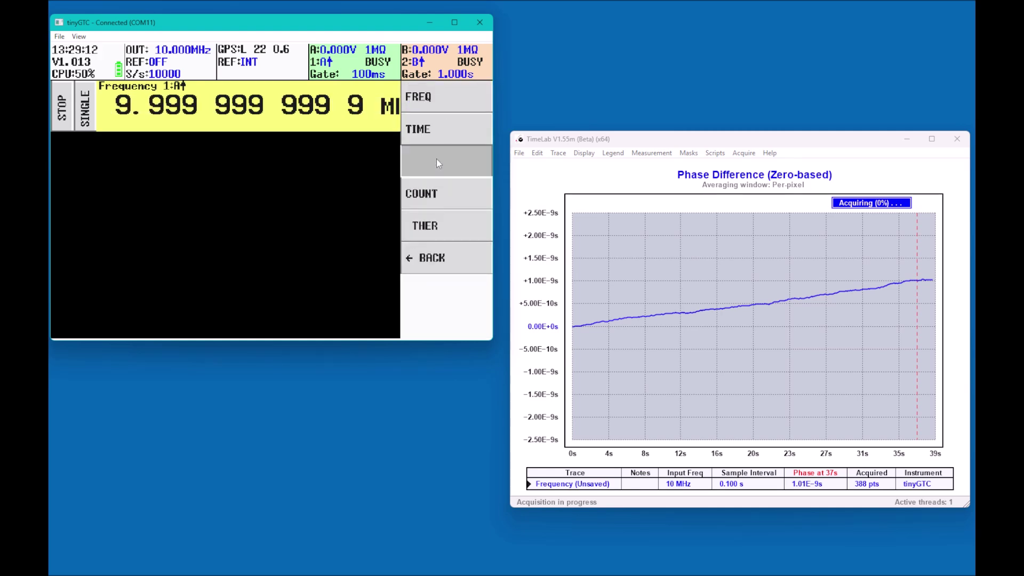
click(436, 158)
click(446, 96)
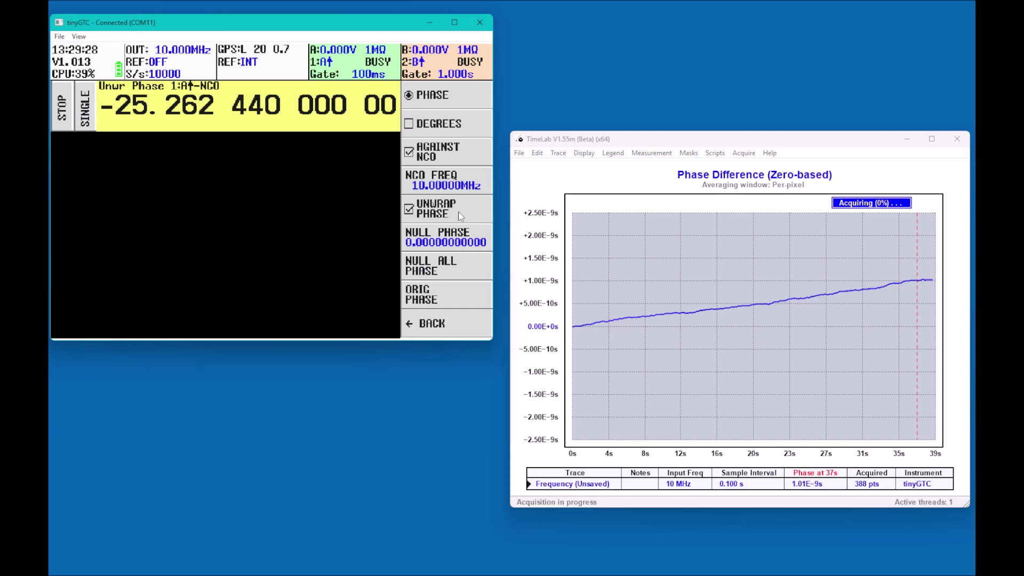
click(325, 150)
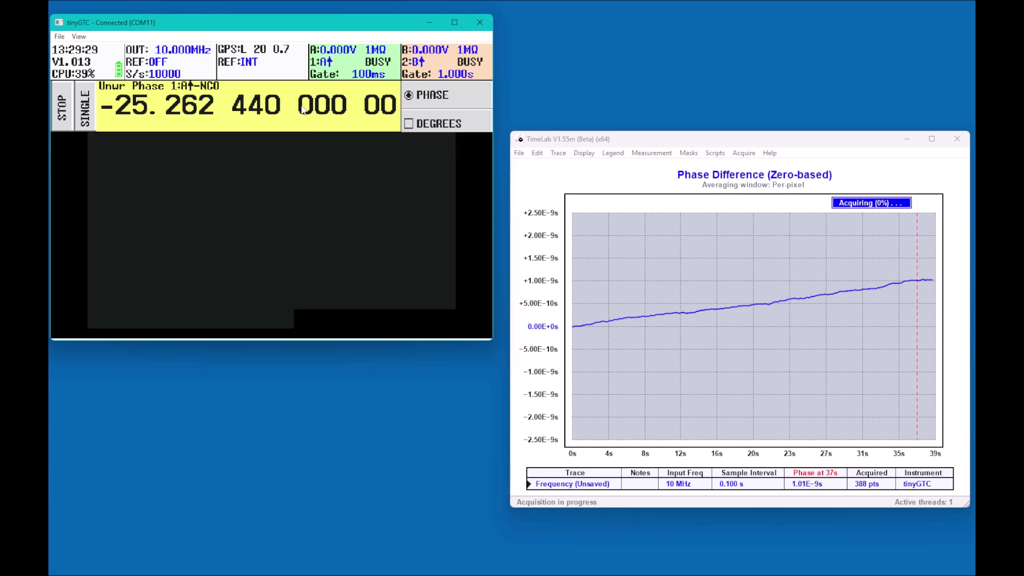
- Terminate the running acquisition in TimeLab and monitor the incoming data in a new talk-only counter acquisition
click(665, 144)
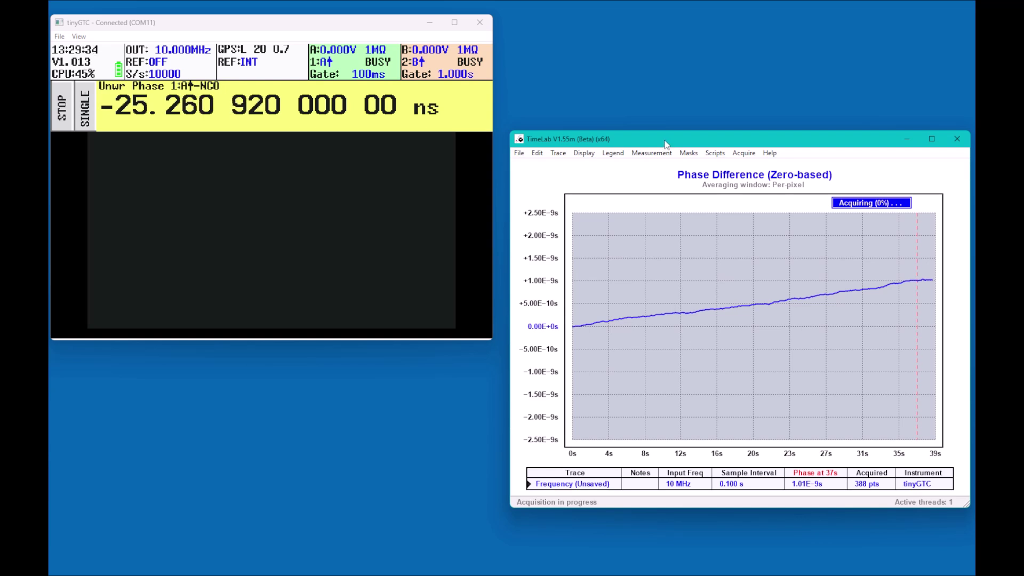
key(Escape)
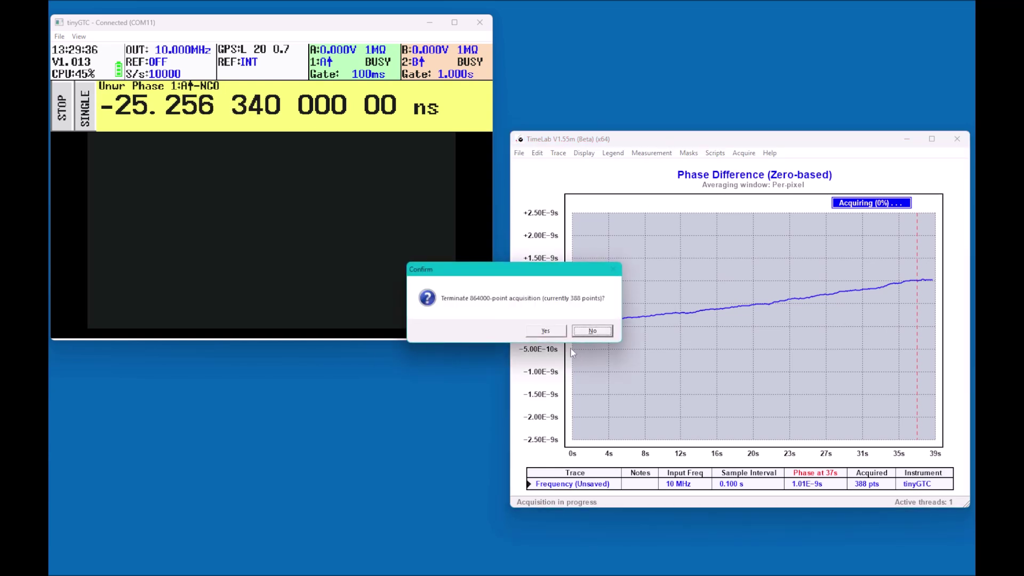
click(546, 330)
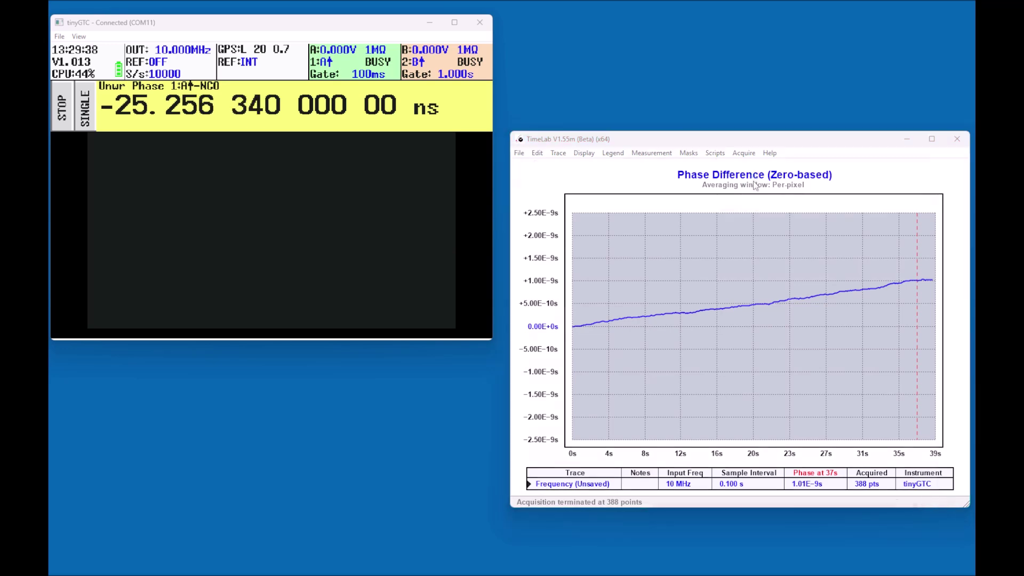
key(ctrl+t)
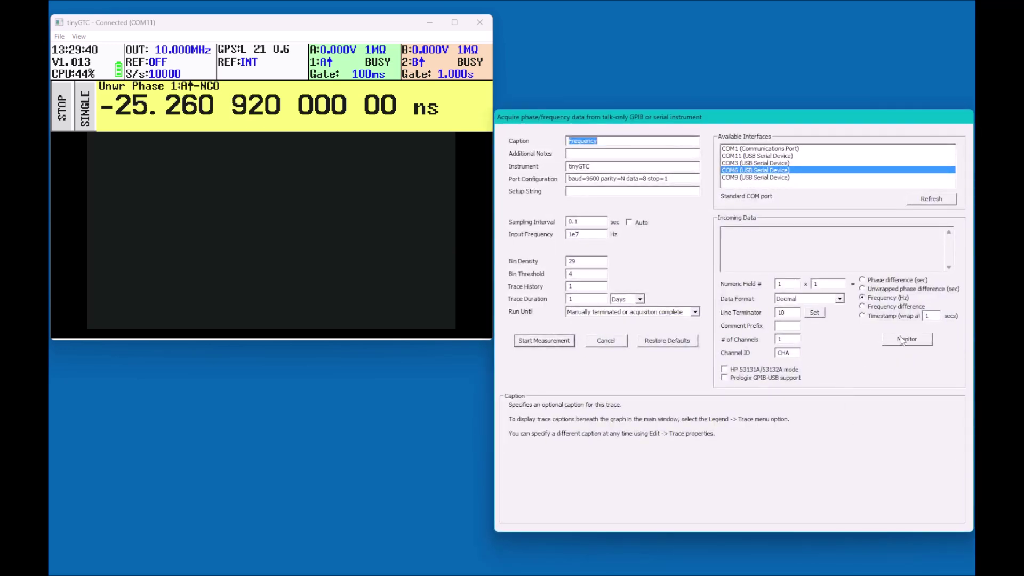
click(907, 340)
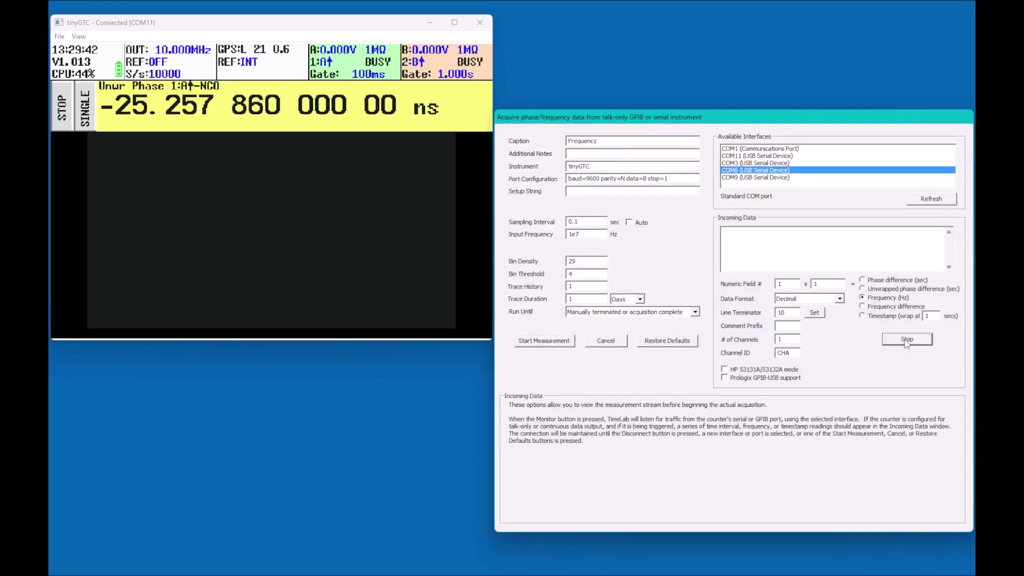
- Switch to tinyGTC and enable USB logging for the row 1 phase measurement
click(364, 249)
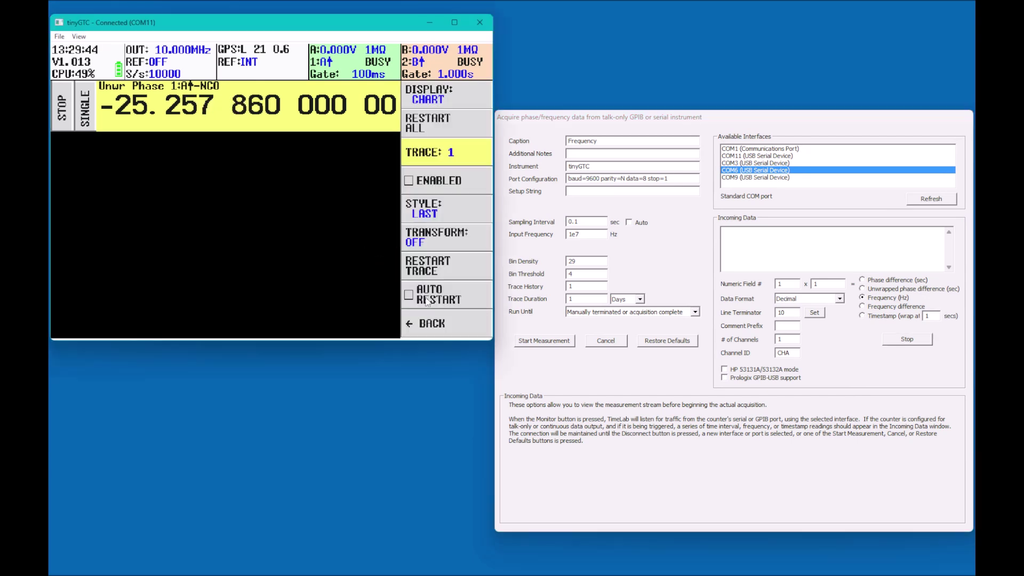
click(275, 105)
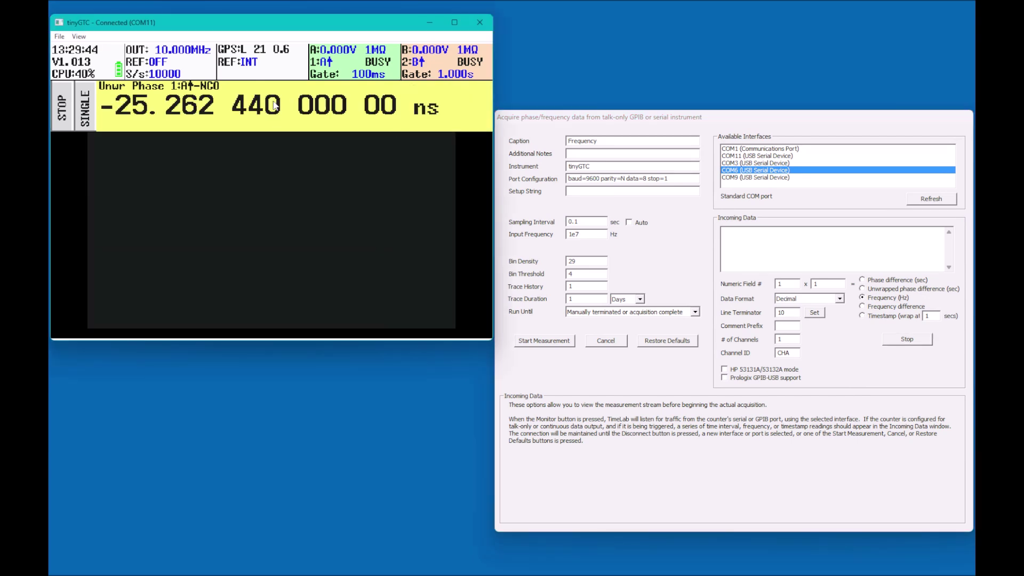
click(358, 100)
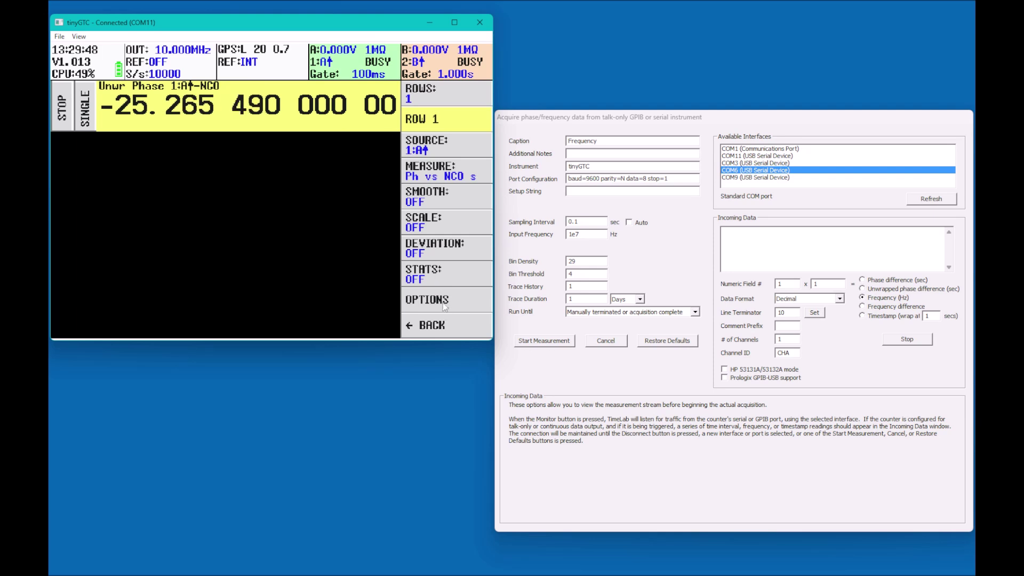
click(444, 298)
click(442, 260)
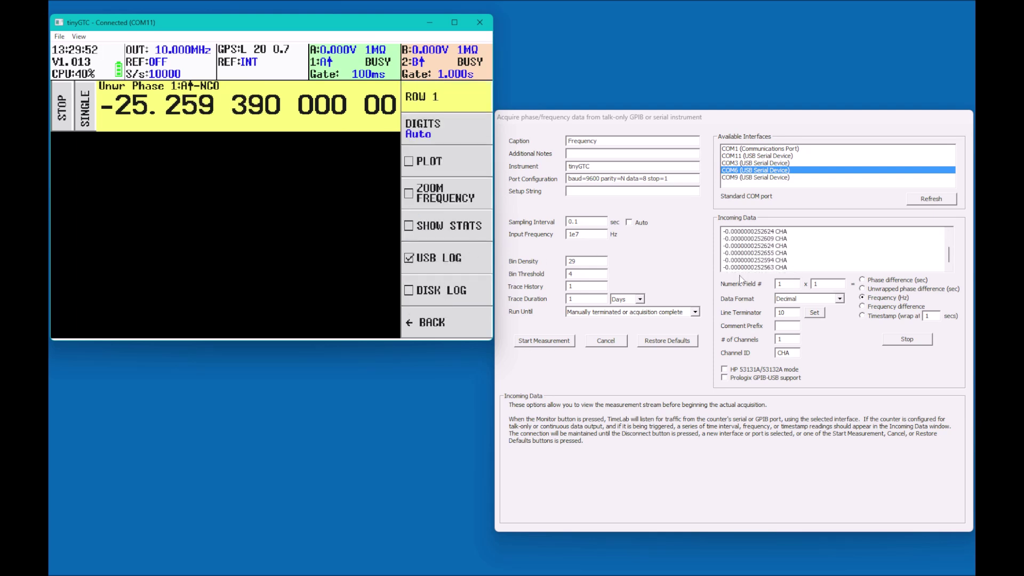
- Set the incoming data type to Phase difference (sec) and start the measurement with the caption Phase
click(862, 281)
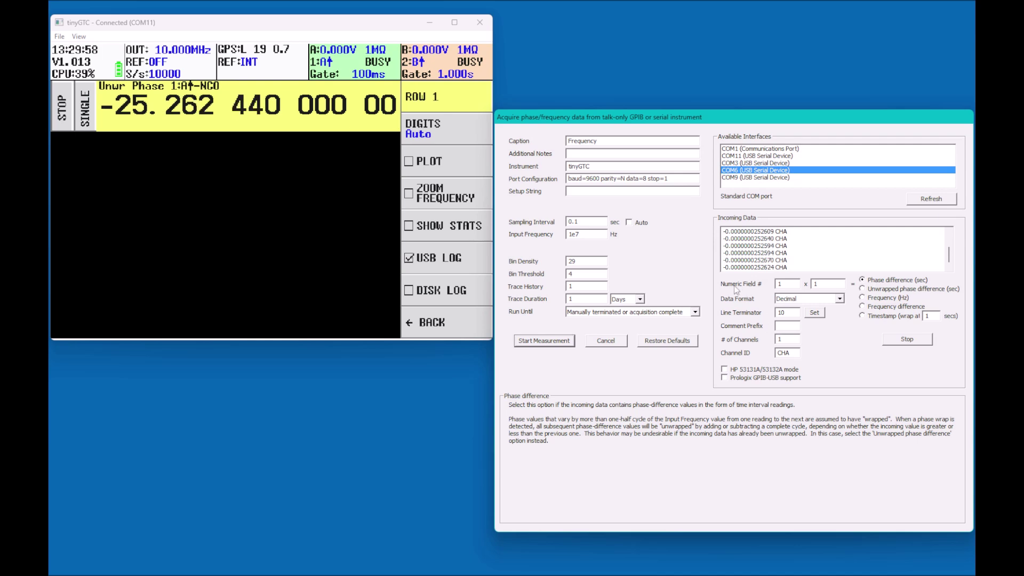
drag(629, 142, 525, 142)
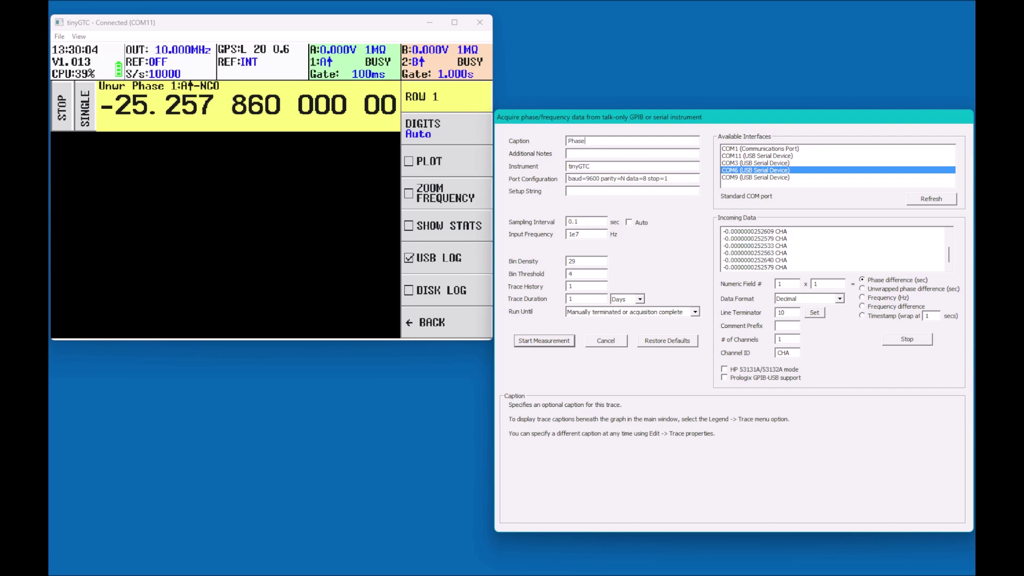
click(545, 340)
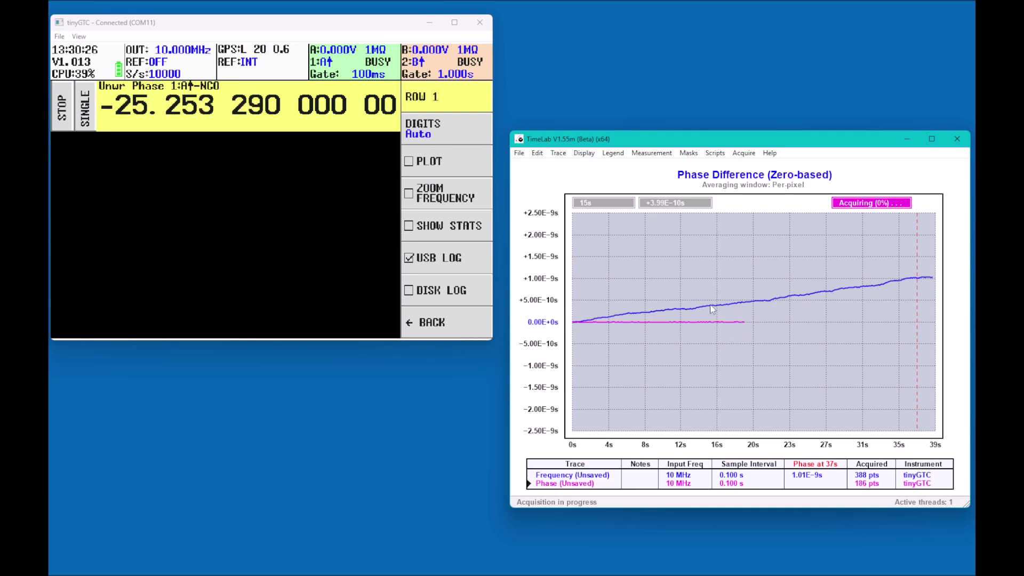
- Display the Allan deviation of the Frequency and Phase traces and terminate the running phase acquisition
key(a)
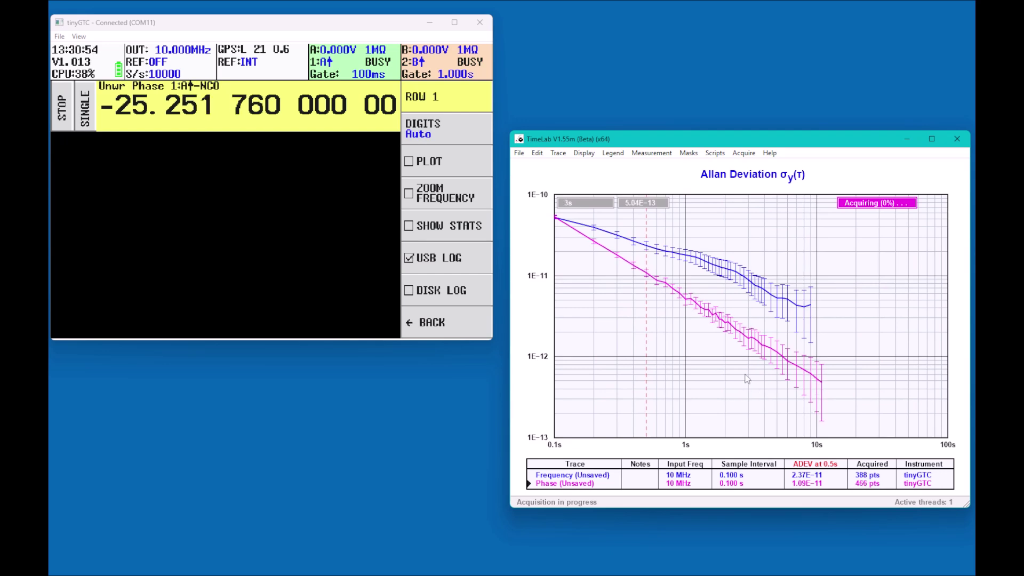
key(Escape)
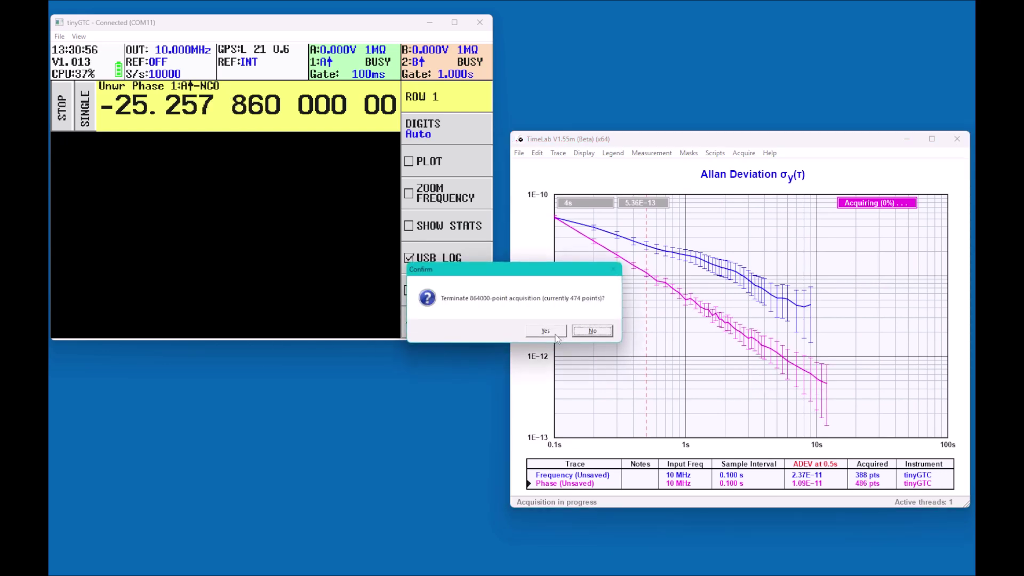
click(555, 335)
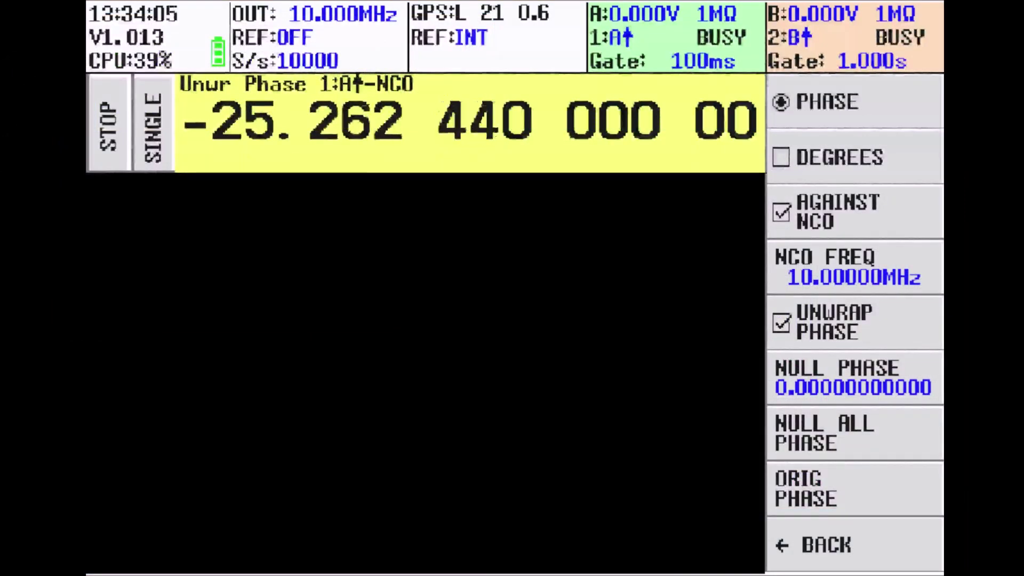
- Switch to tinyGTC, set the row 1 measurement to Time Stamp and close the settings
click(540, 111)
click(600, 119)
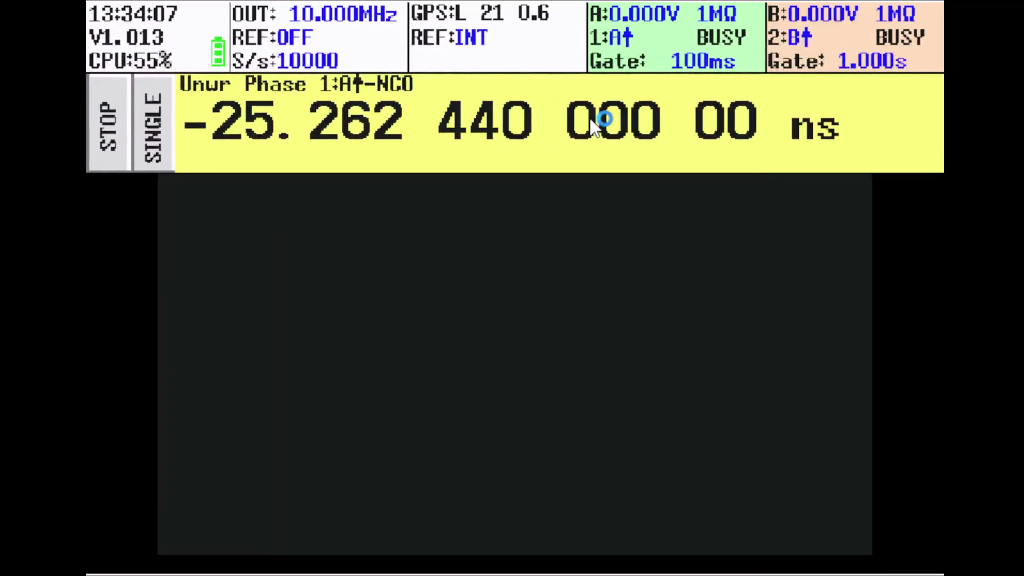
click(846, 174)
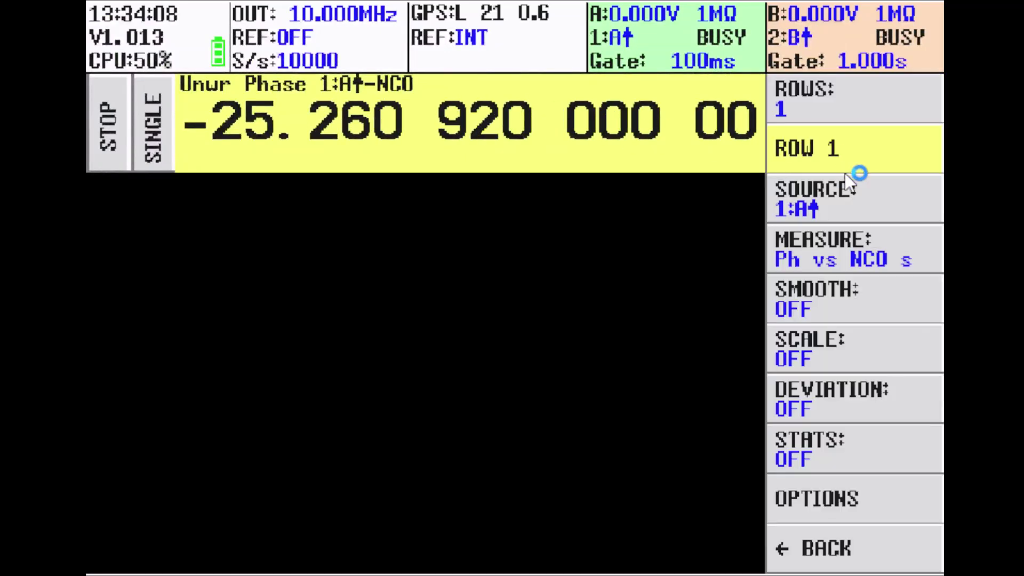
click(858, 261)
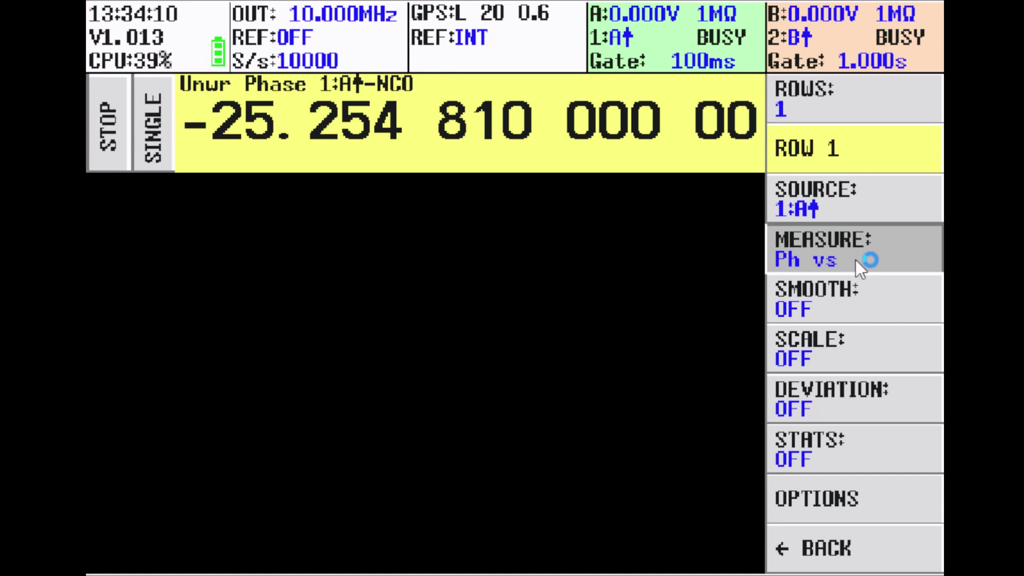
click(852, 168)
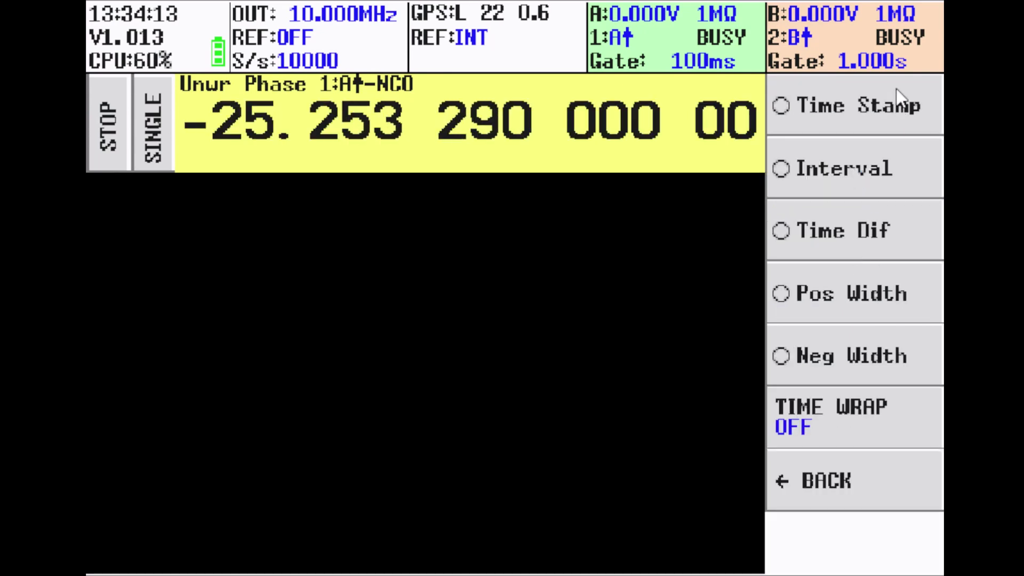
click(897, 95)
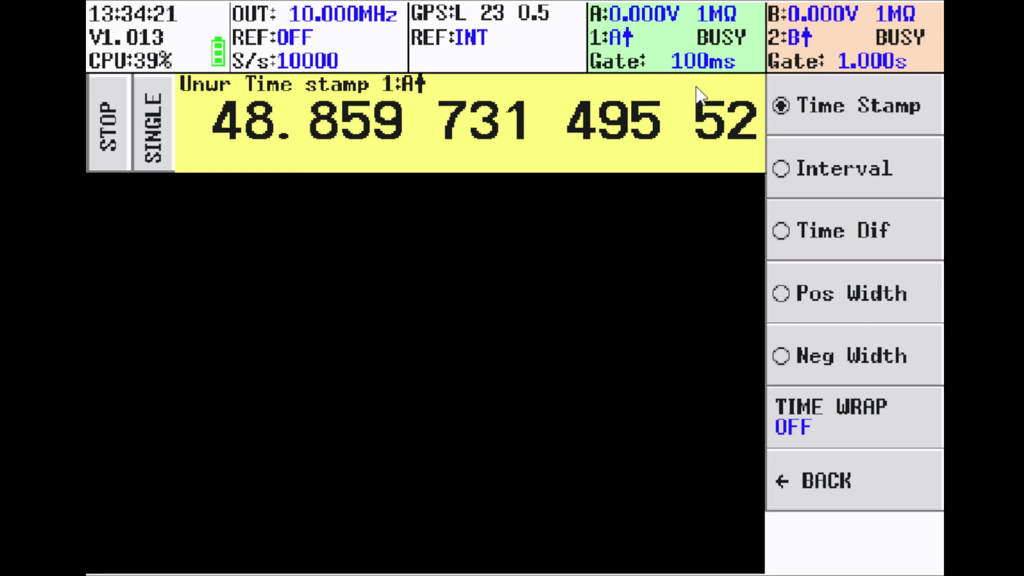
click(509, 162)
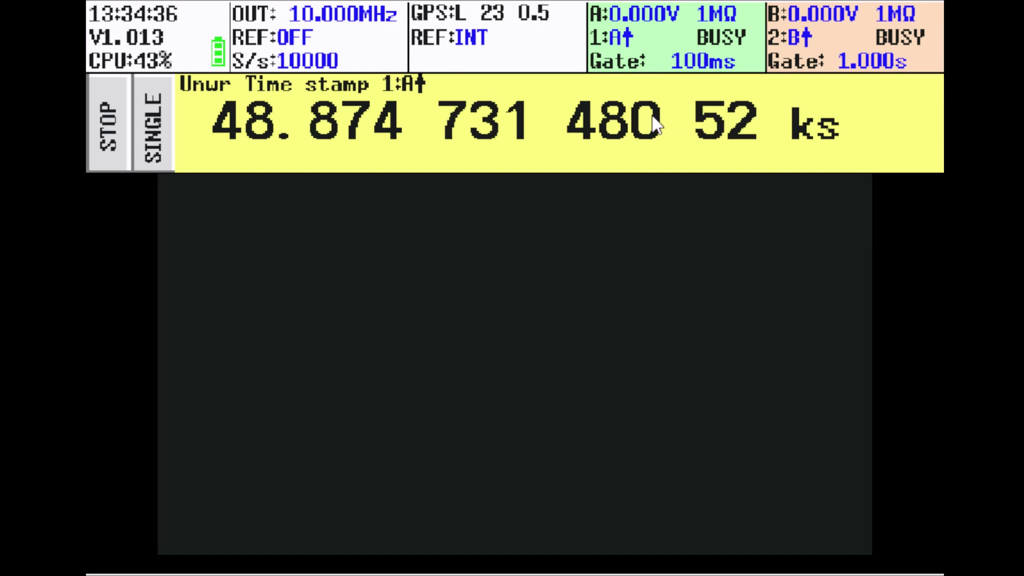
- Set a time wrap value in seconds for the row 1 time stamp measurement
click(583, 119)
click(865, 248)
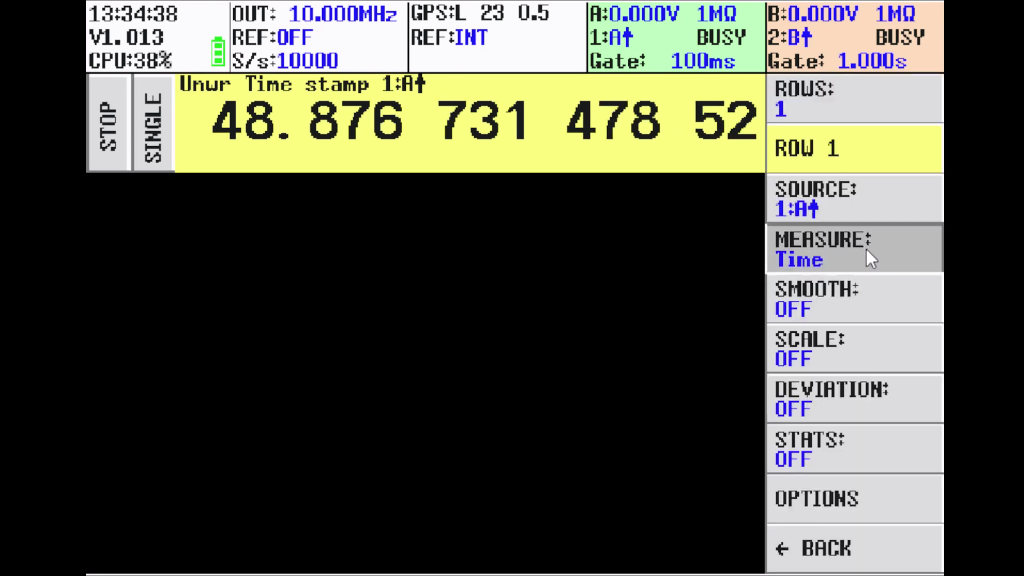
click(847, 169)
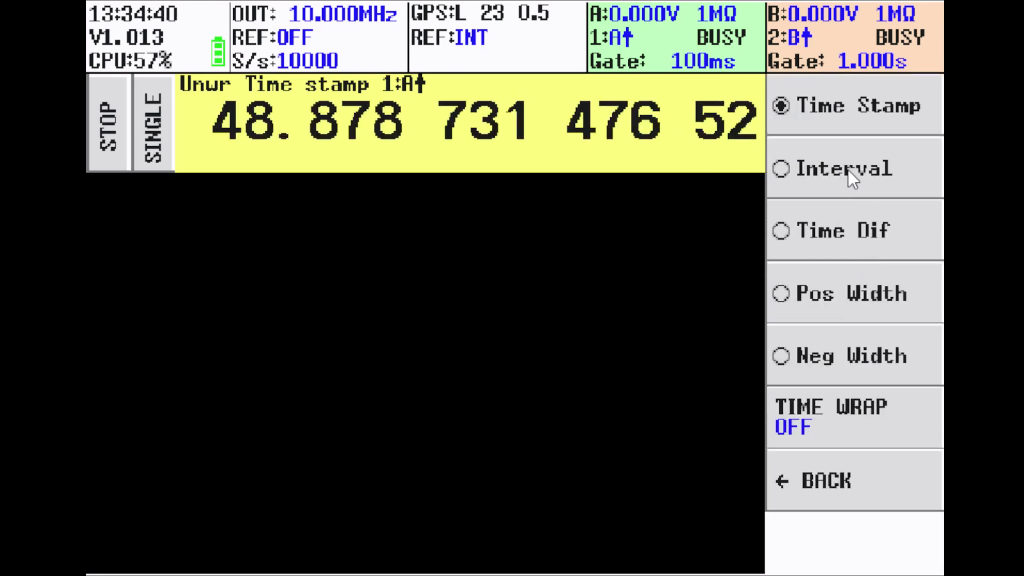
click(845, 421)
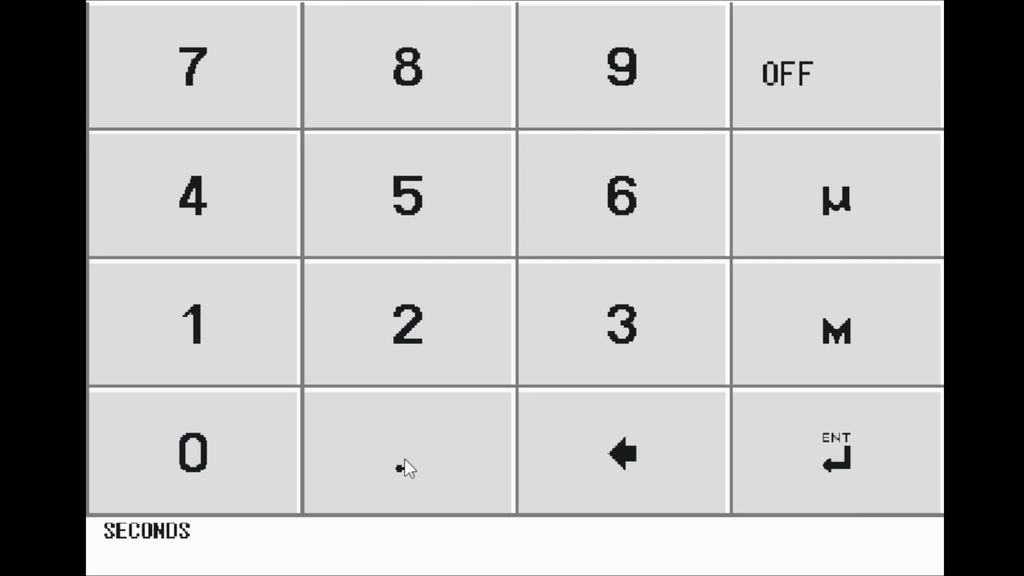
click(404, 459)
click(828, 199)
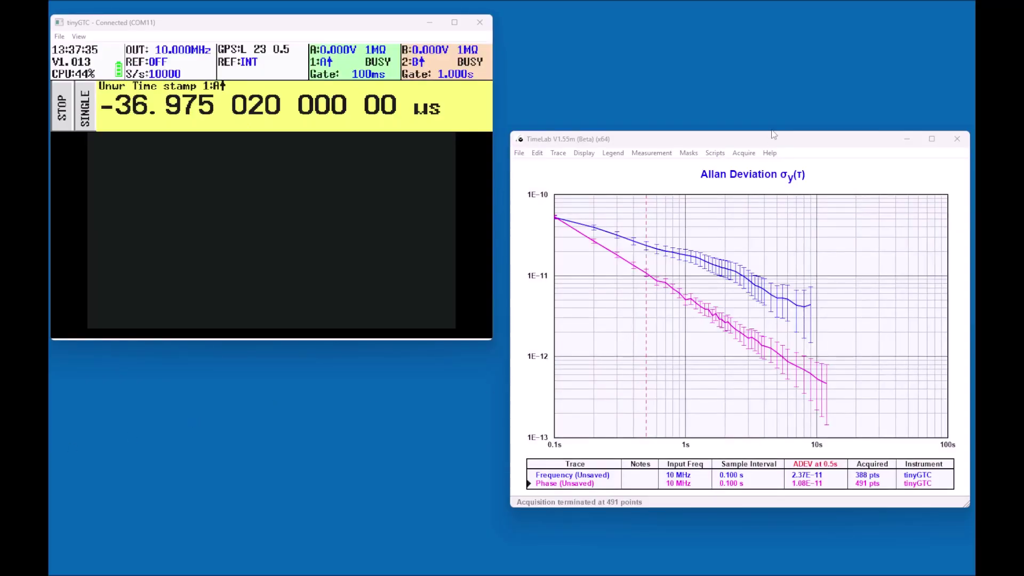
- Switch to TimeLab, open a new talk-only counter acquisition and monitor its incoming data on COM6
click(772, 146)
key(t)
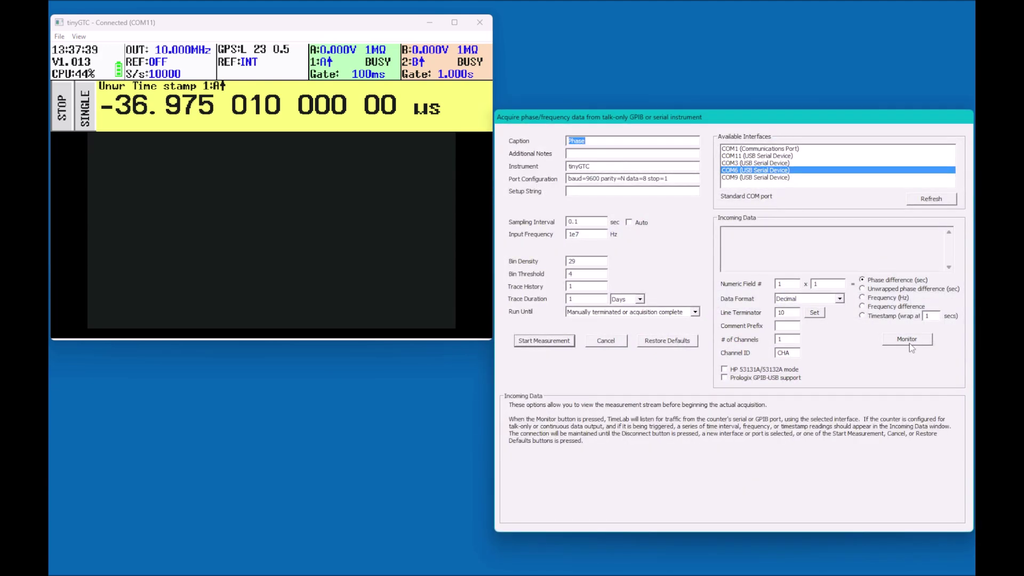
click(911, 343)
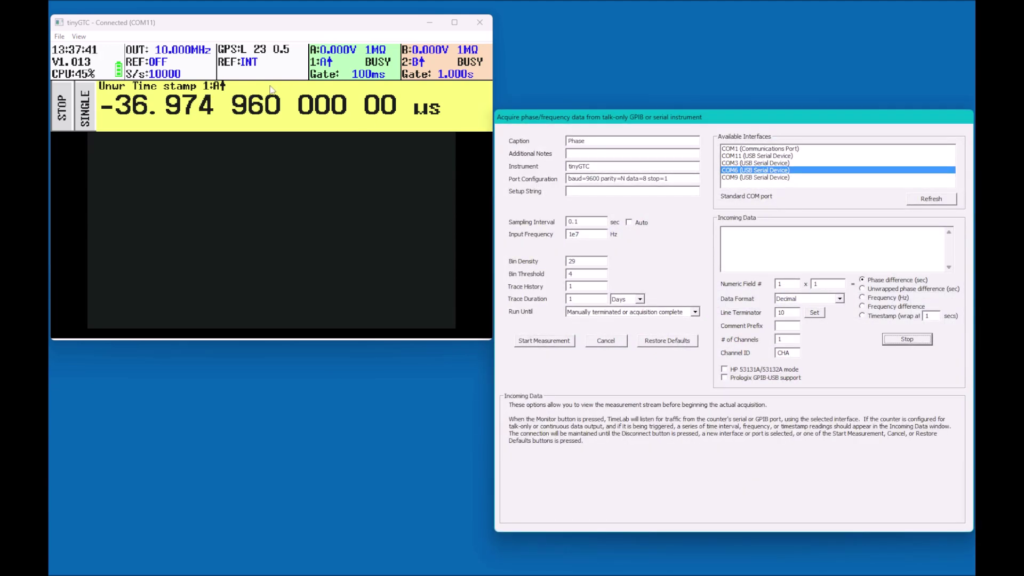
- Switch to tinyGTC and enable USB logging for the row 1 time stamp measurement
click(277, 108)
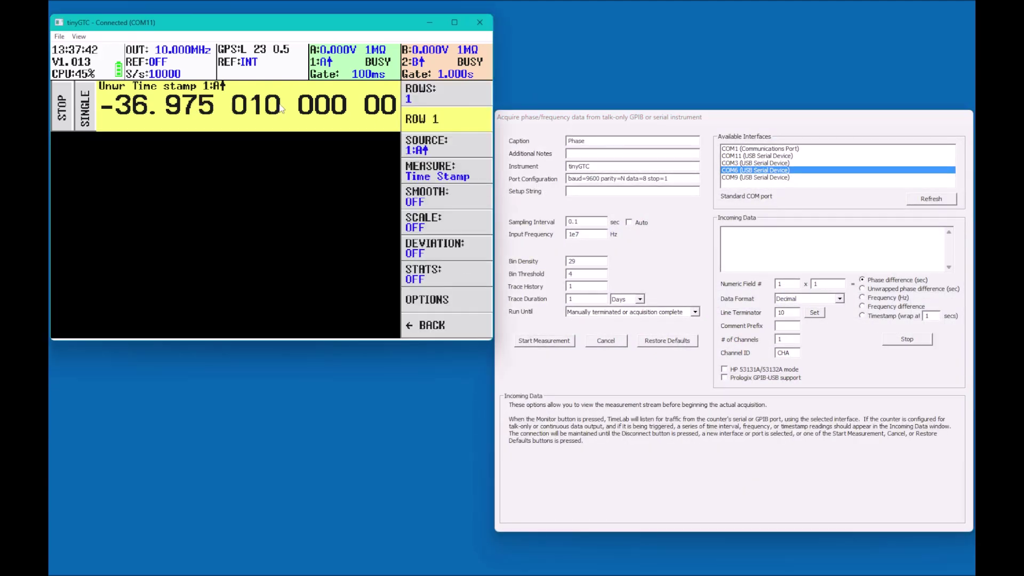
click(425, 302)
click(434, 261)
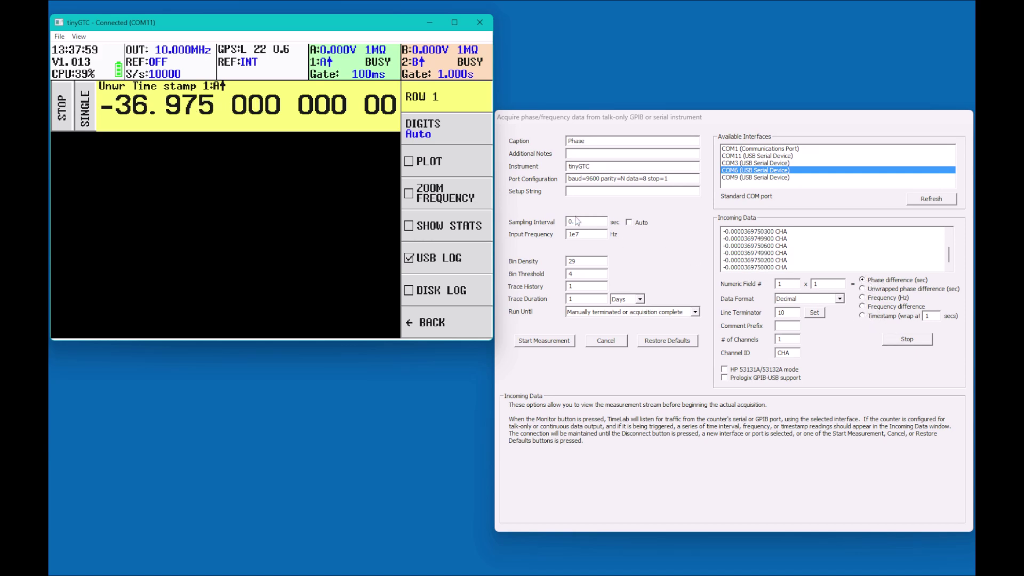
- Return to the TimeLab acquisition setup, set the caption to Timestamp and start the measurement
click(516, 119)
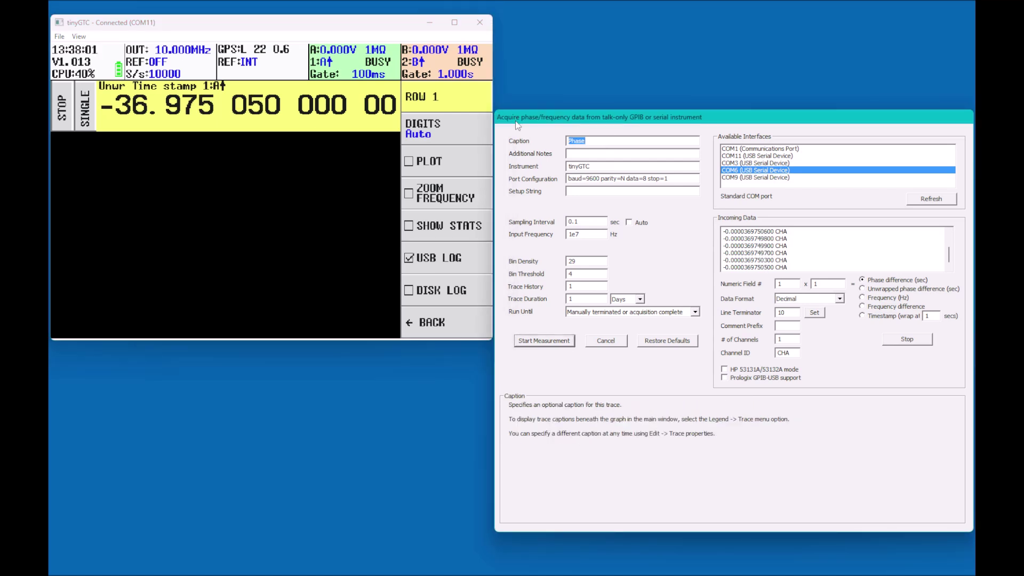
text(T)
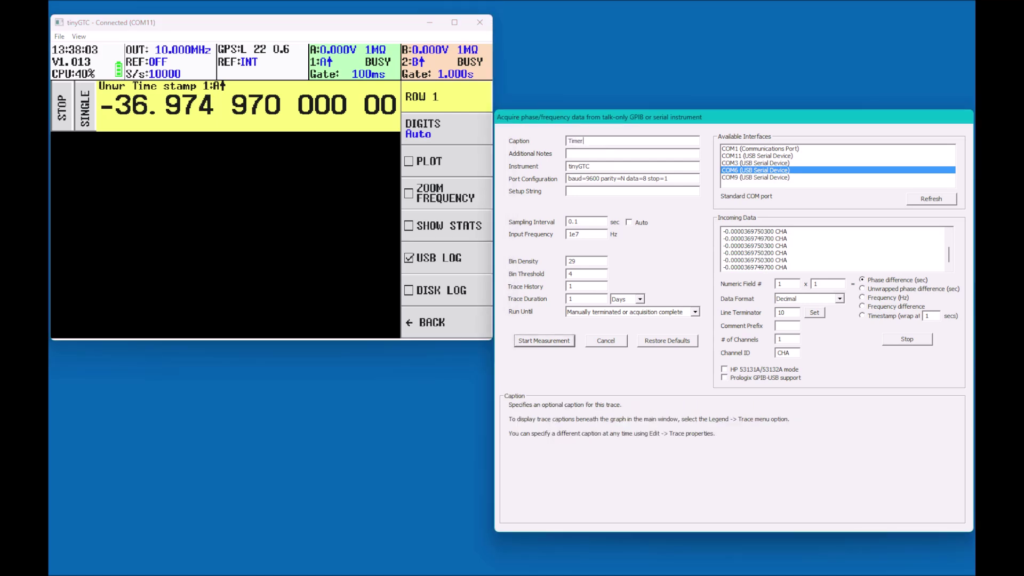
text(imestamp)
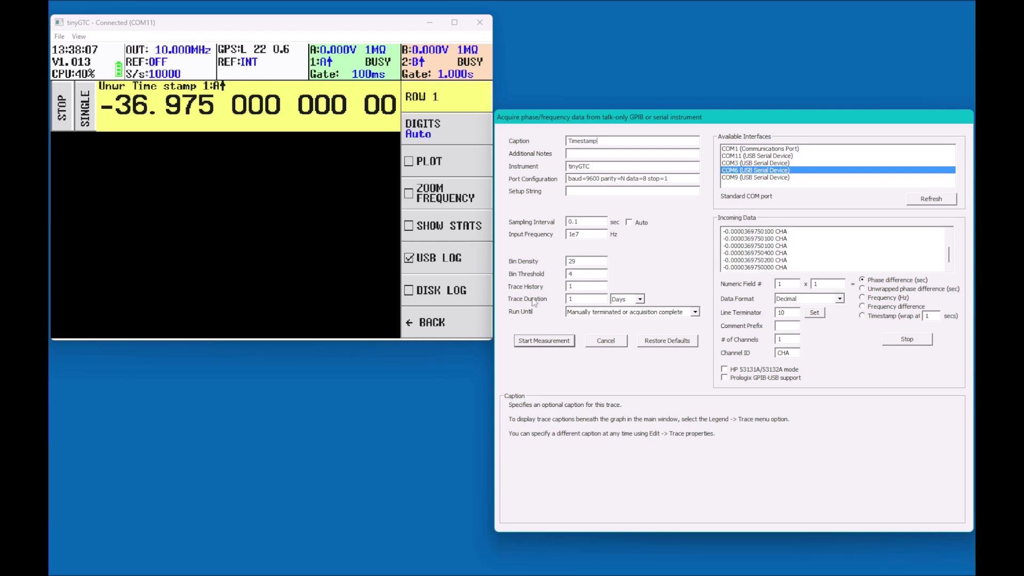
click(544, 340)
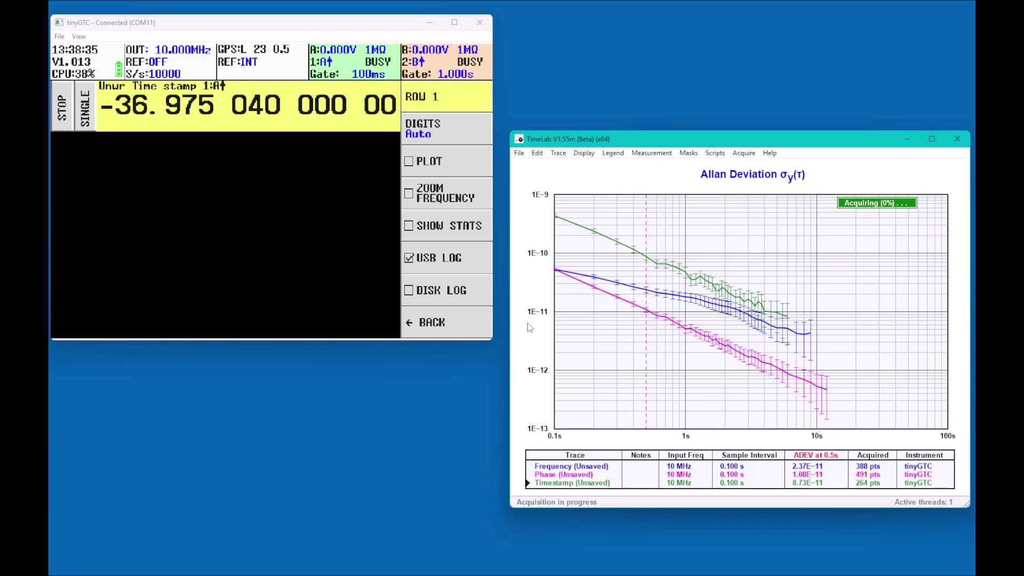
- Display the phase difference plot and hide the Frequency trace to compare the Phase and Timestamp traces
key(p)
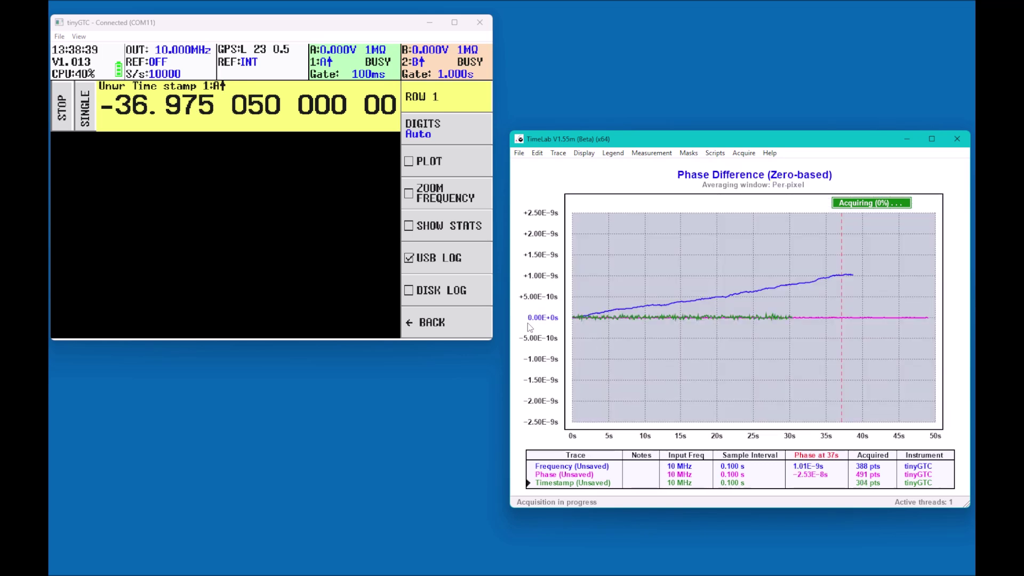
key(Down)
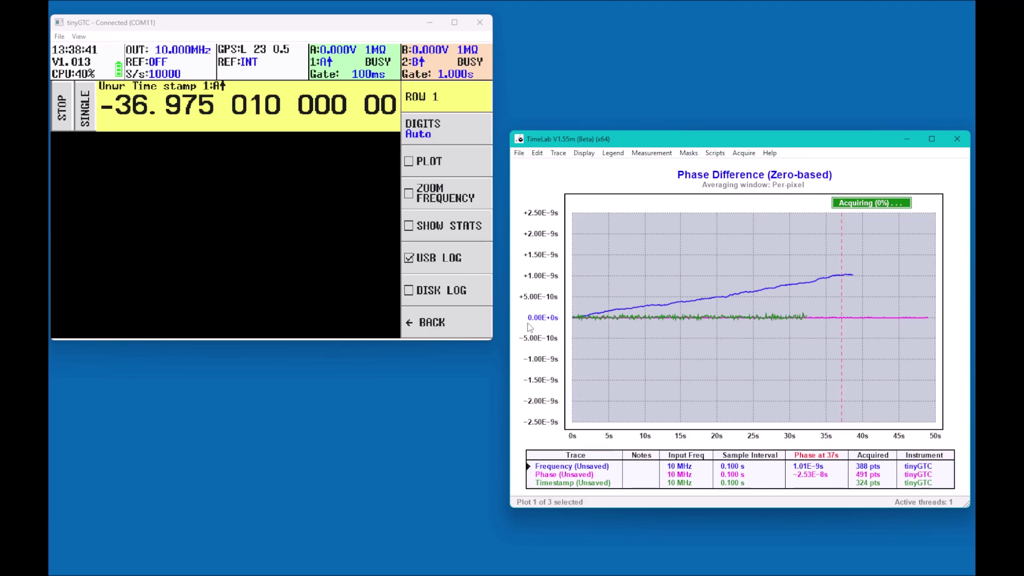
key(space)
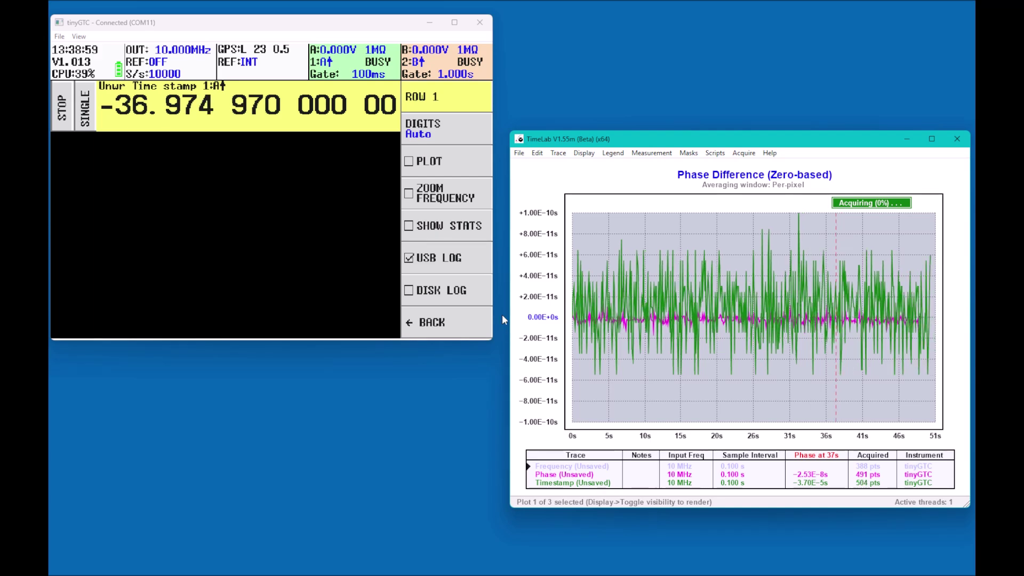
- Terminate the timestamp acquisition and compare the Phase and Timestamp traces in the Allan deviation plot
key(Escape)
key(Return)
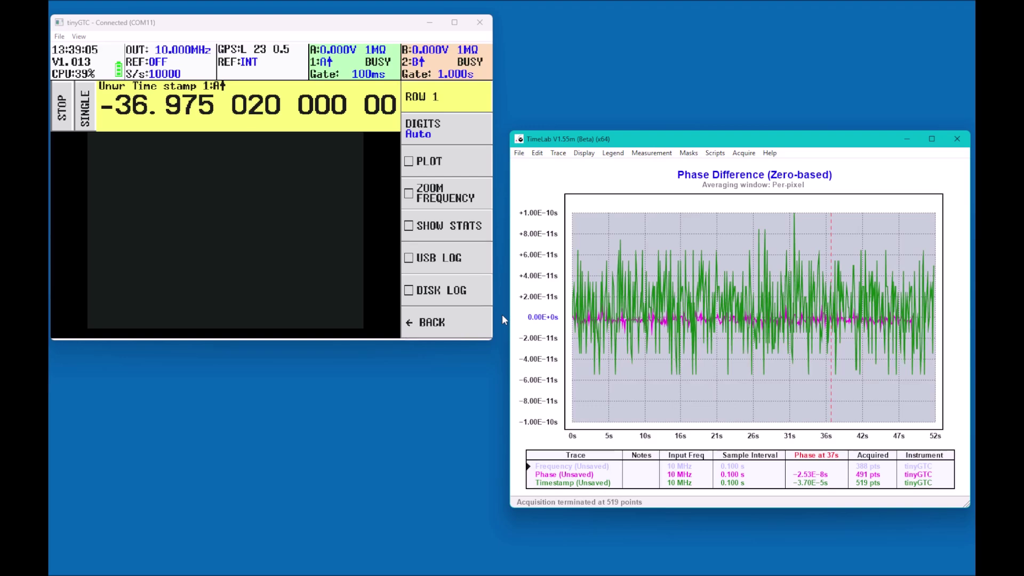
key(a)
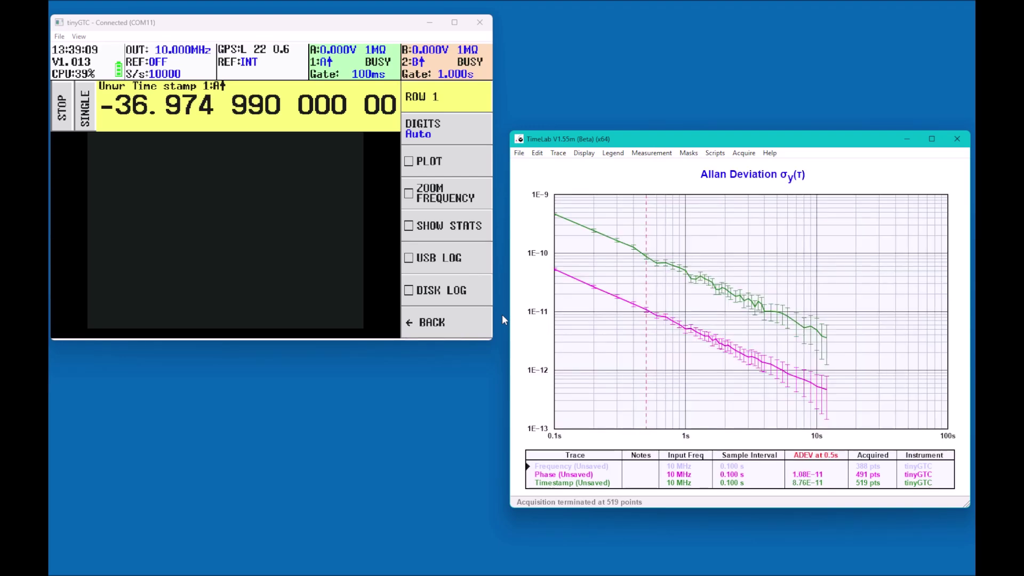
key(space)
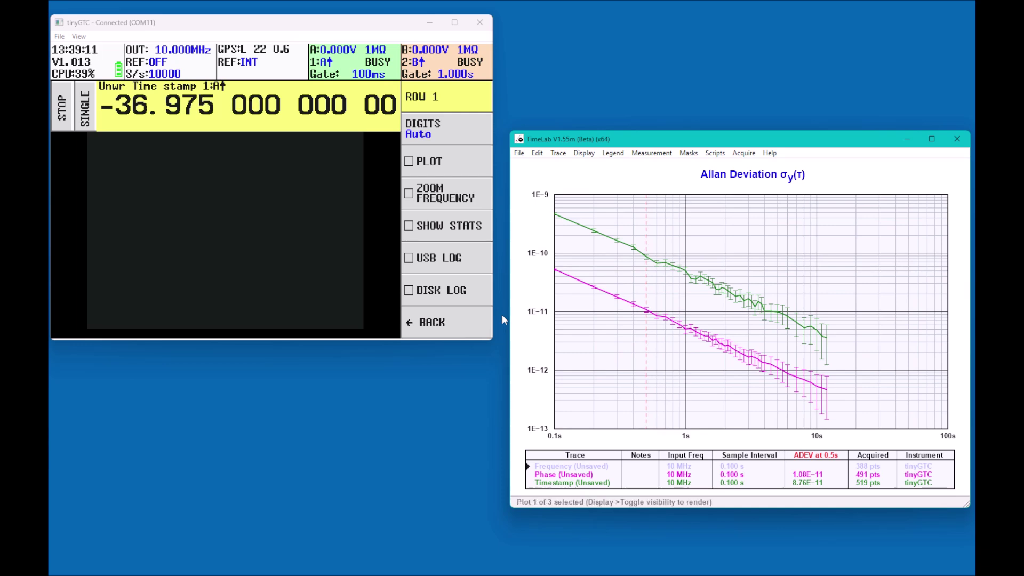